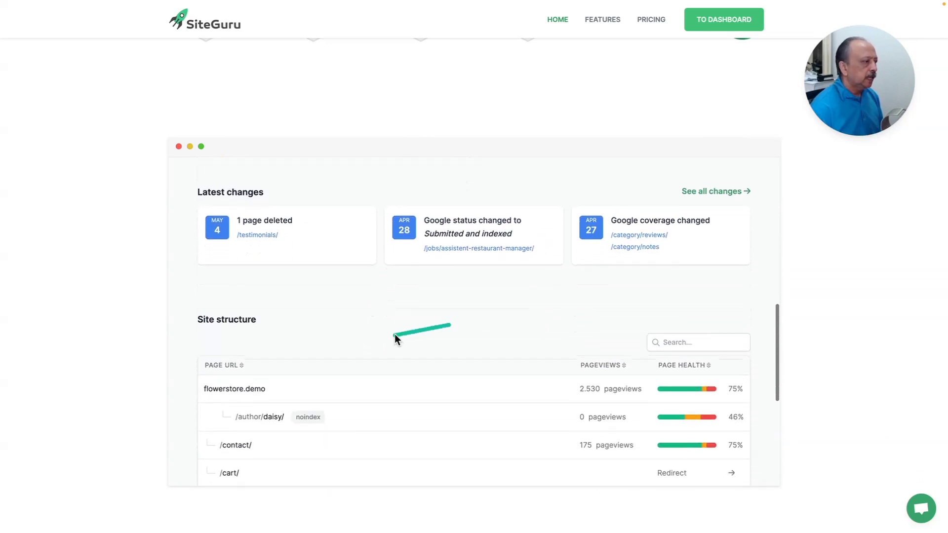
Read through the SiteGuru homepage, covering the site structure preview, the three how-it-works steps, the customer testimonials and the website audit offer
scroll(132, 317, down, 2)
scroll(133, 317, down, 1)
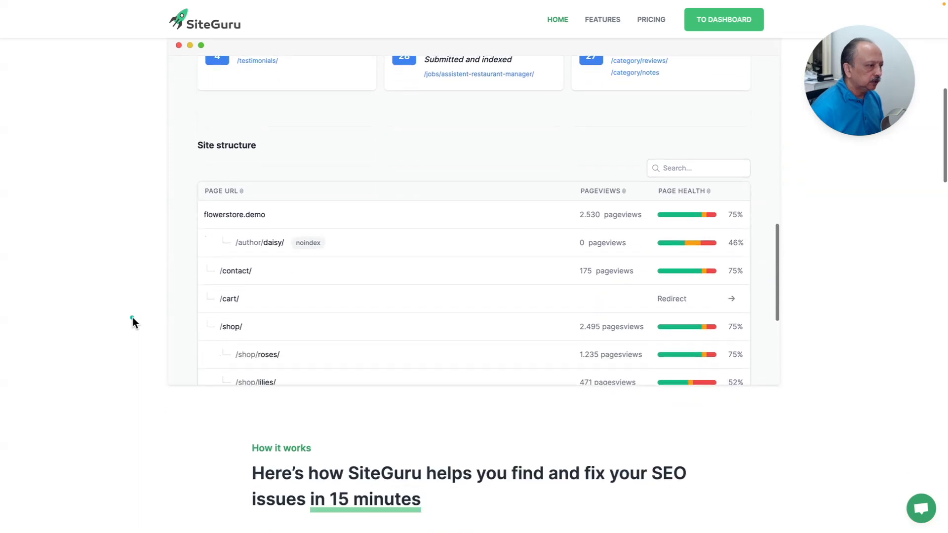
scroll(133, 319, down, 6)
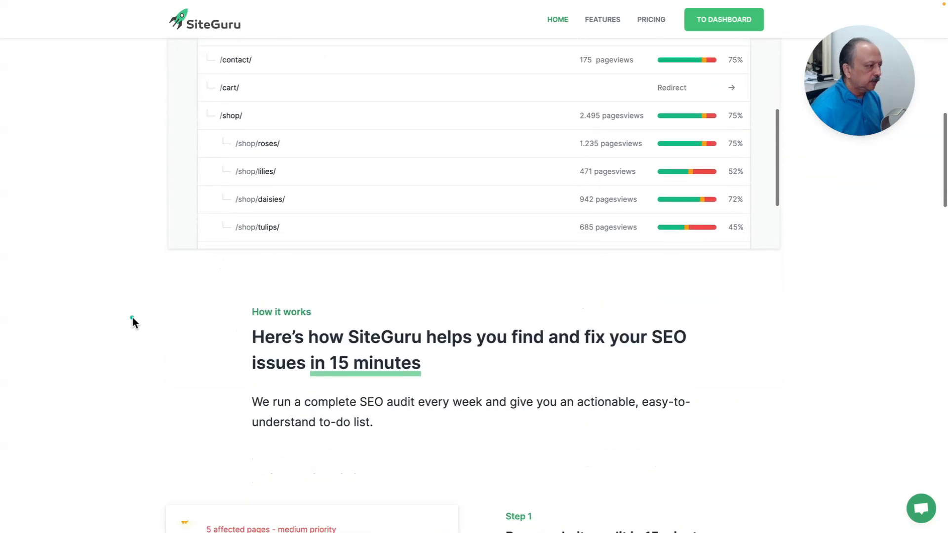
scroll(132, 319, down, 1)
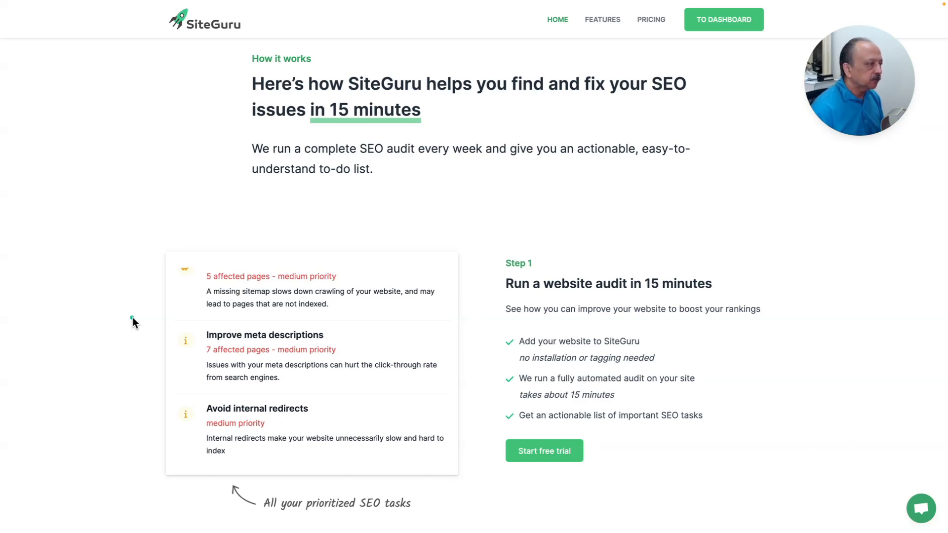
scroll(132, 317, down, 1)
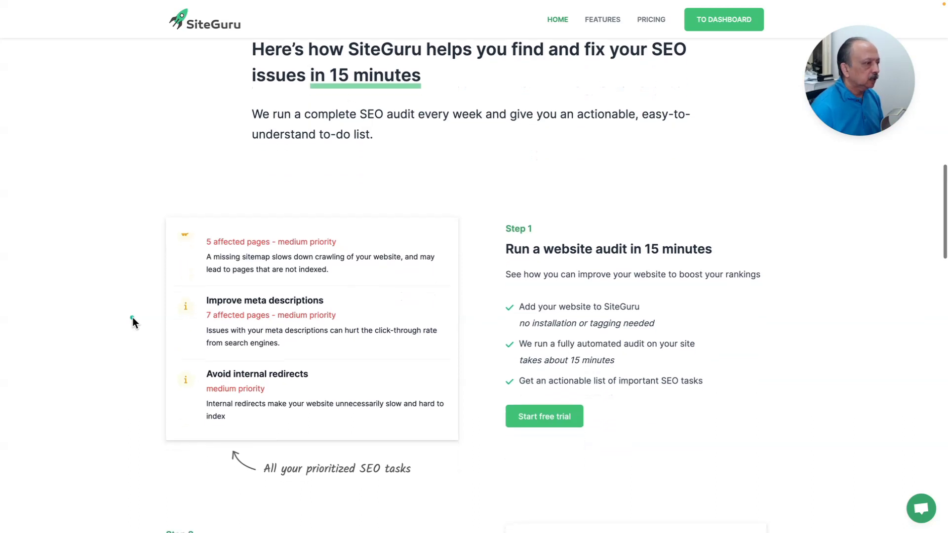
scroll(132, 321, down, 6)
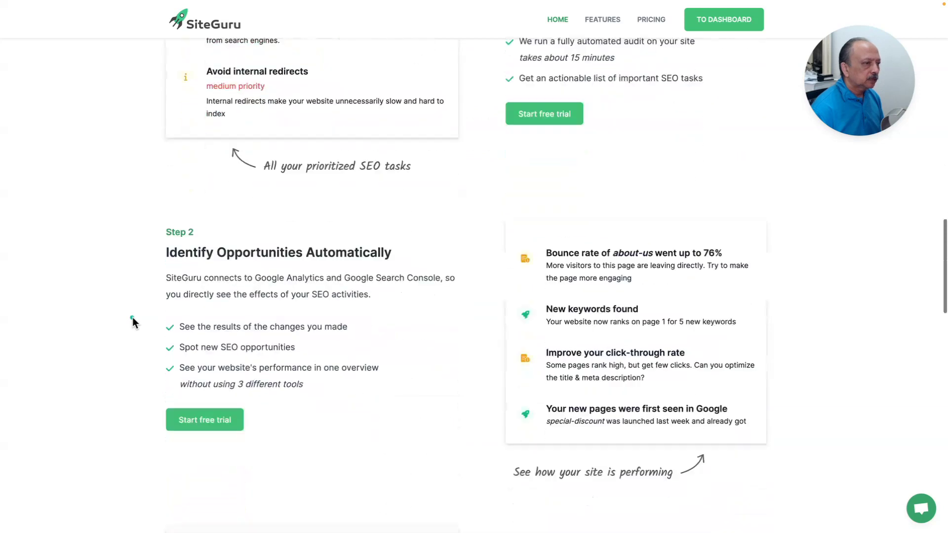
scroll(132, 317, down, 2)
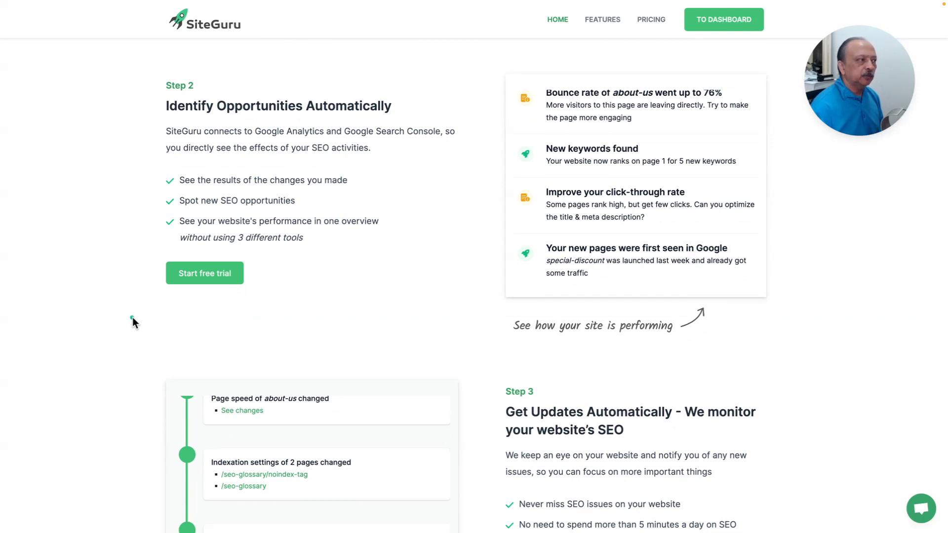
scroll(132, 319, down, 4)
scroll(133, 319, down, 2)
scroll(133, 318, down, 5)
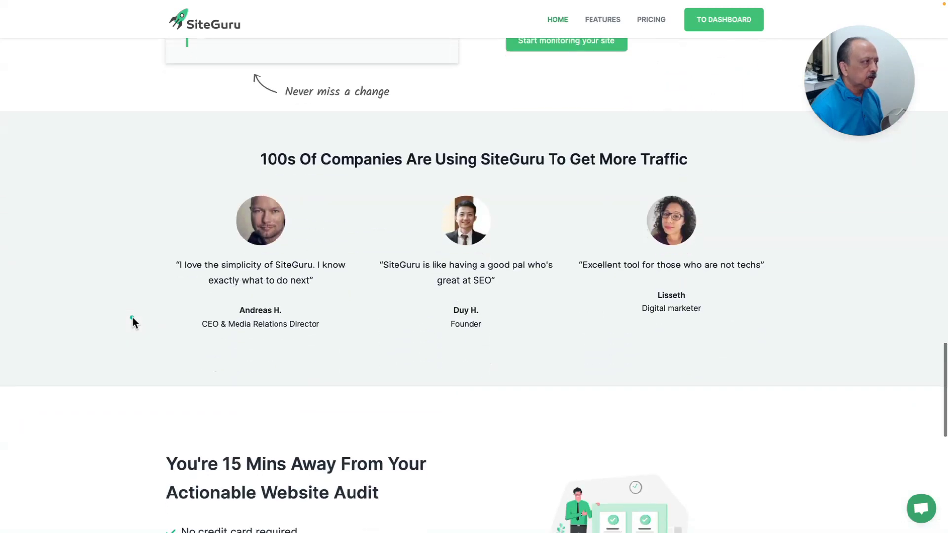
scroll(133, 318, down, 3)
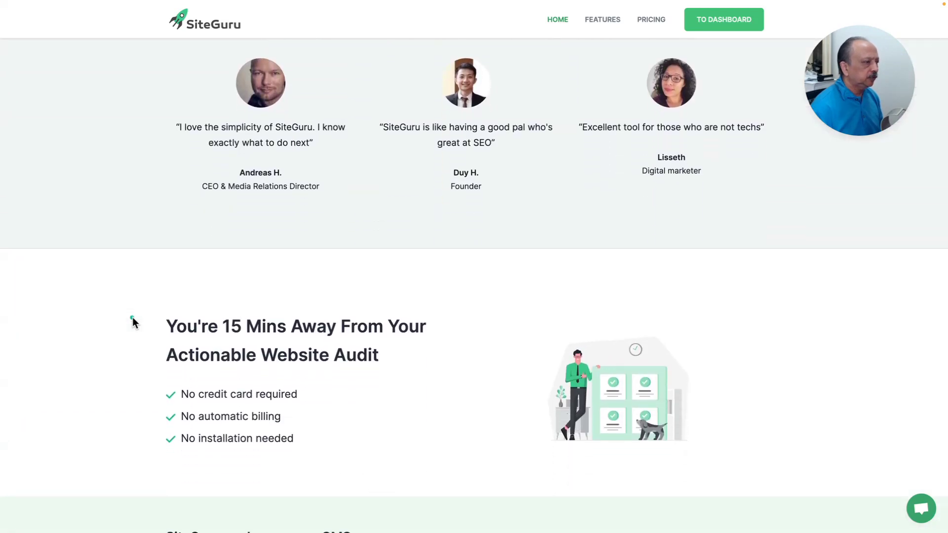
scroll(133, 319, down, 5)
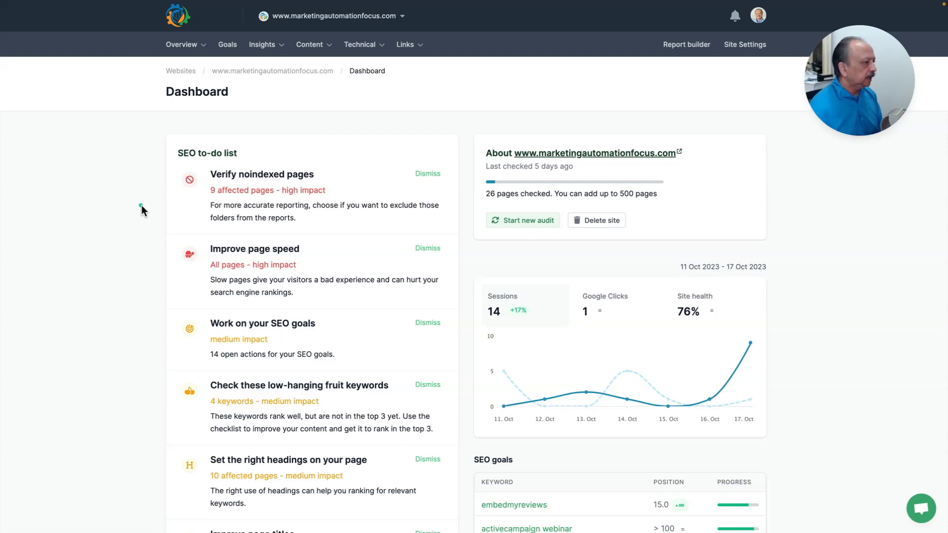
Open the "Verify noindexed pages" task from the SEO to-do list and review the Indexing report down to its page table
scroll(141, 207, down, 2)
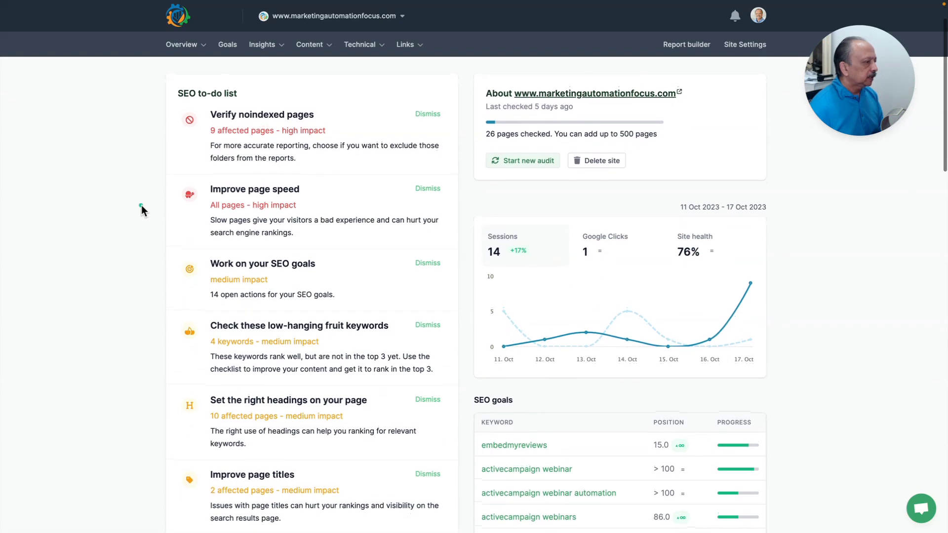
scroll(141, 206, up, 2)
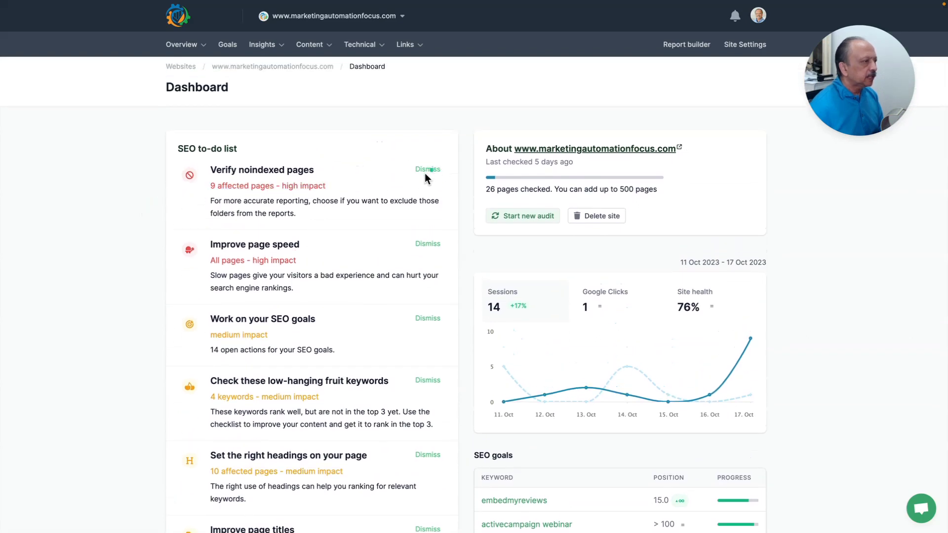
click(253, 187)
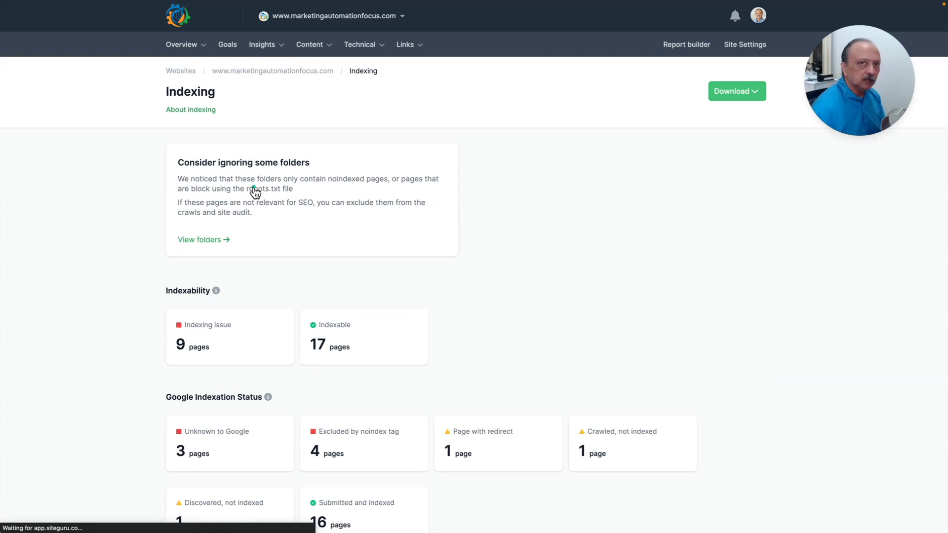
scroll(254, 192, down, 1)
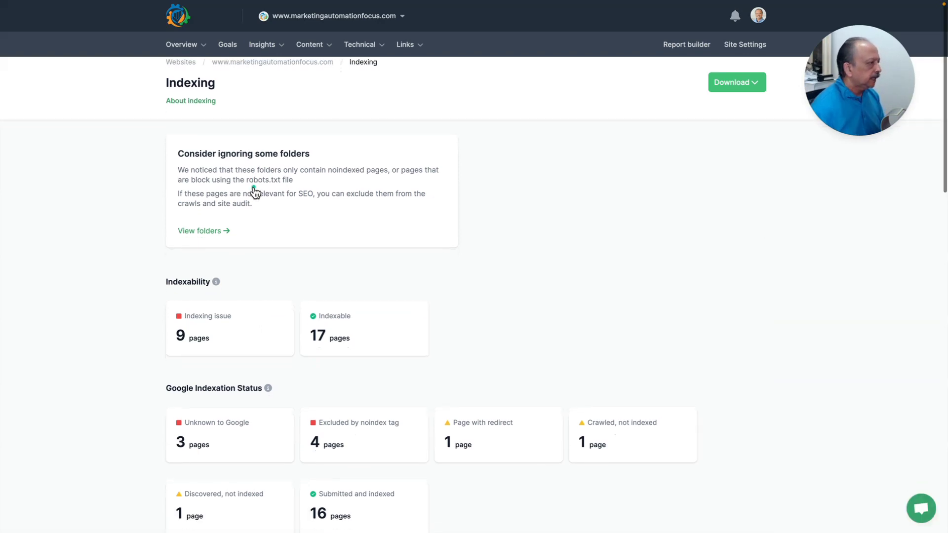
scroll(255, 193, down, 2)
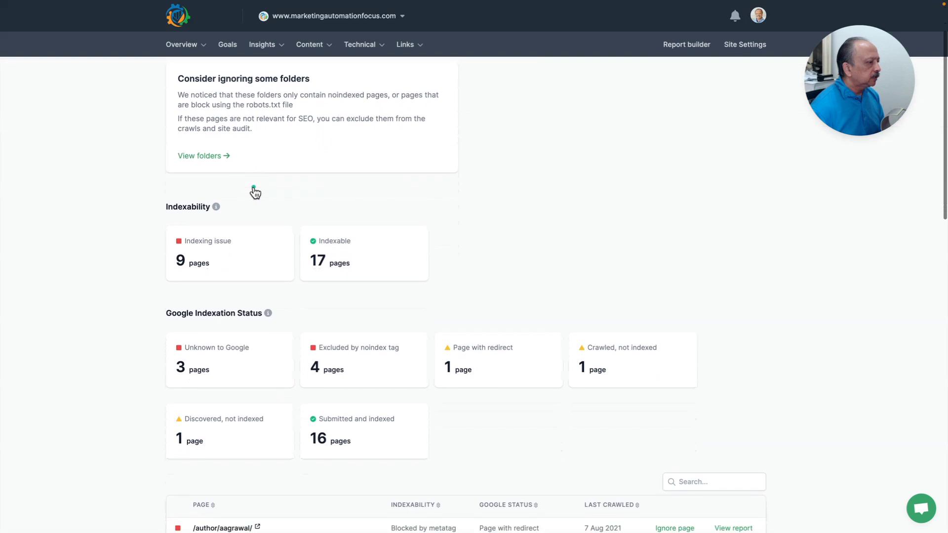
scroll(255, 192, down, 1)
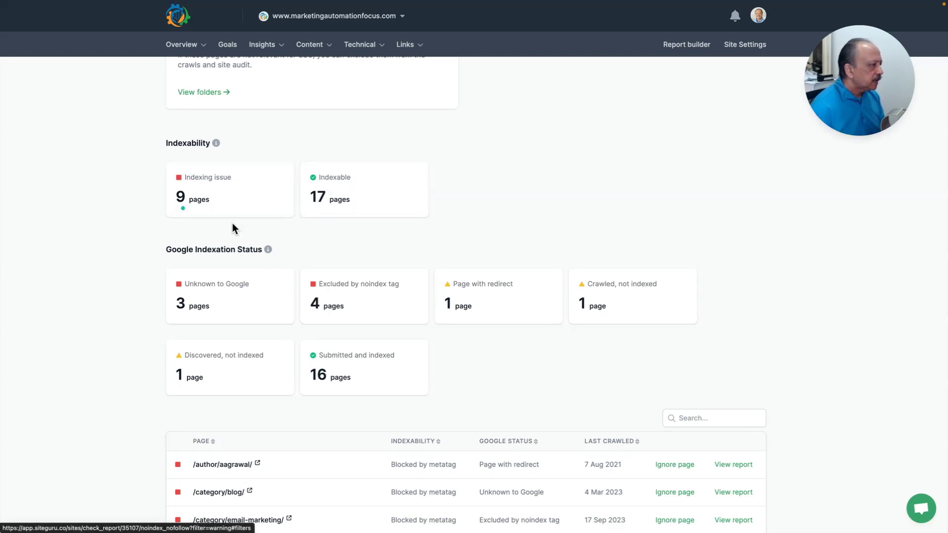
scroll(244, 228, down, 1)
scroll(244, 225, down, 4)
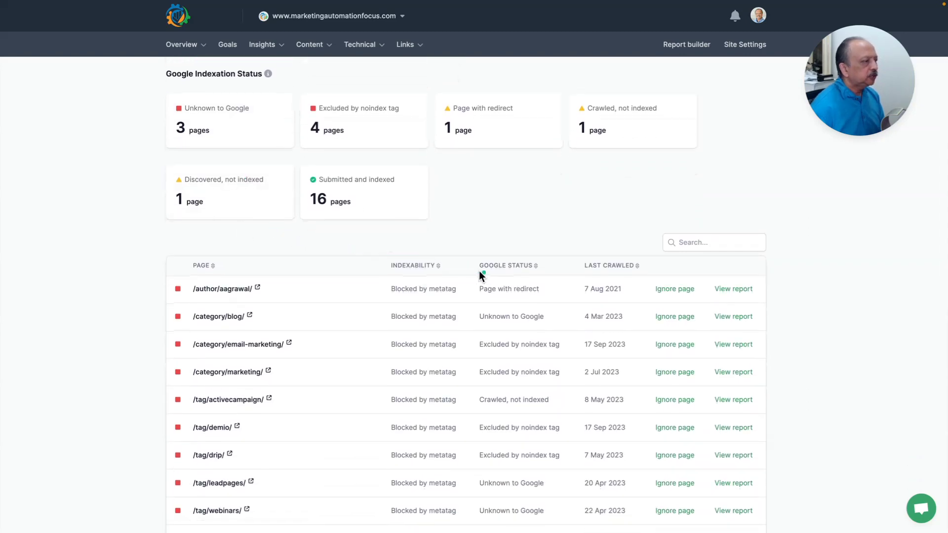
View the page report of the author archive page and check its live page, returning to the indexing table
click(740, 290)
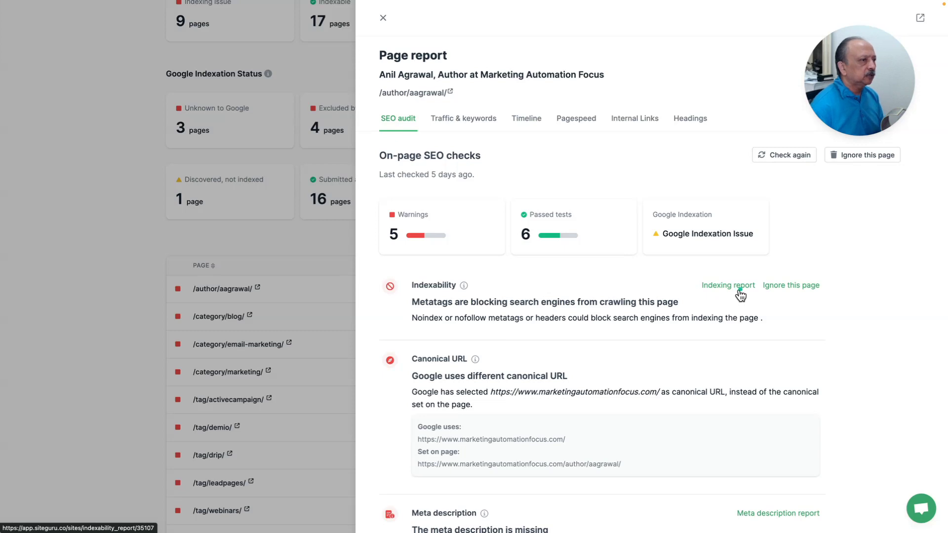
click(383, 22)
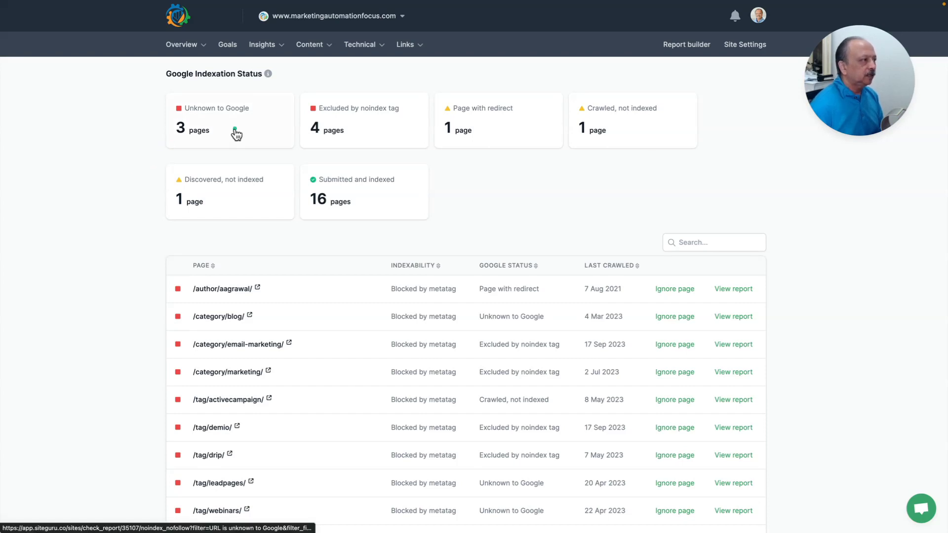
click(286, 292)
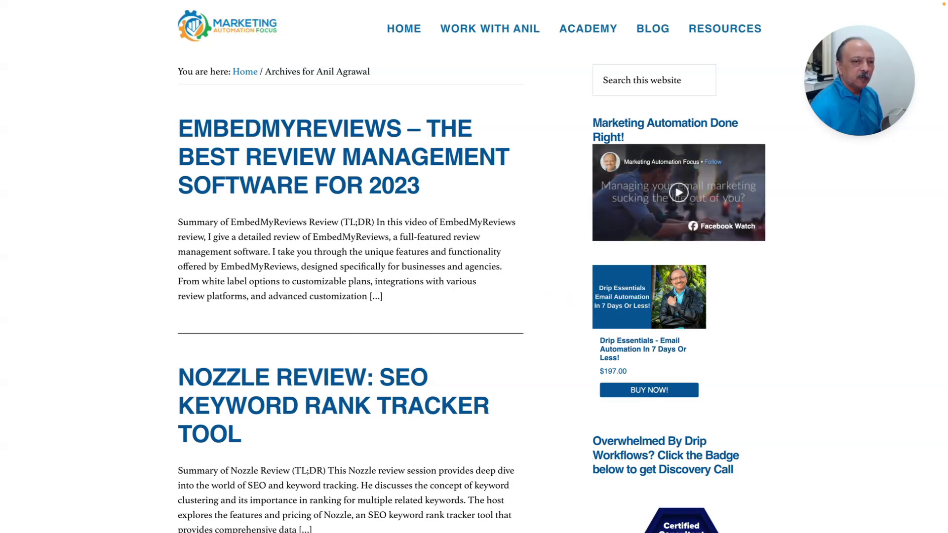
key(super+w)
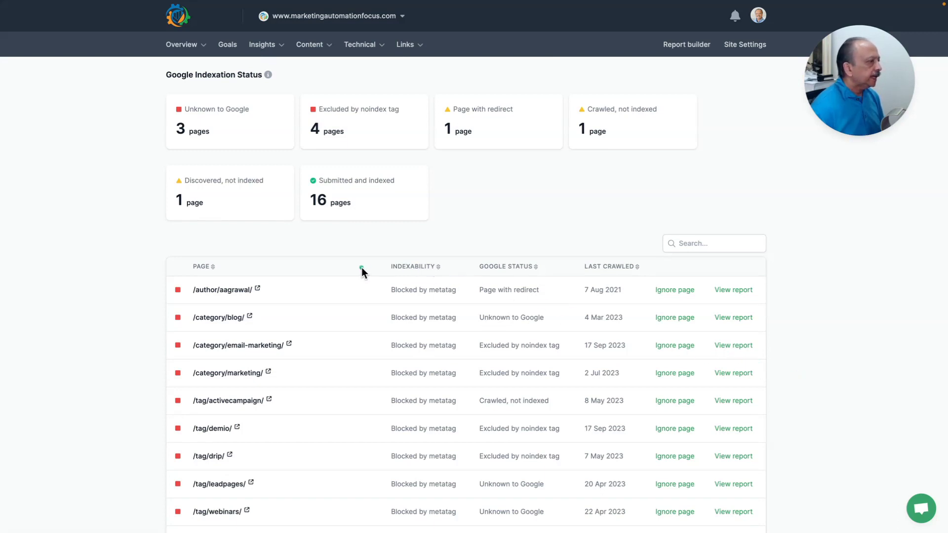
drag(285, 295, 231, 293)
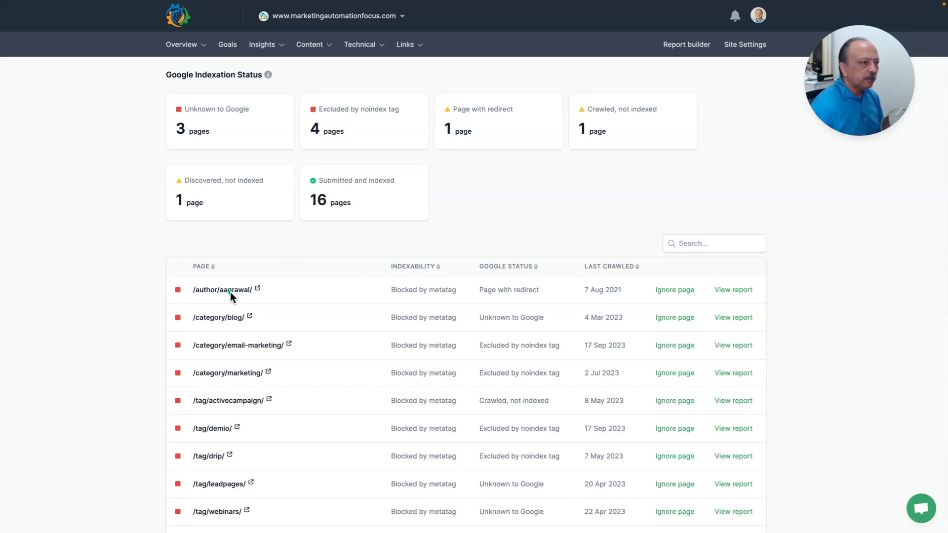
drag(598, 284, 689, 277)
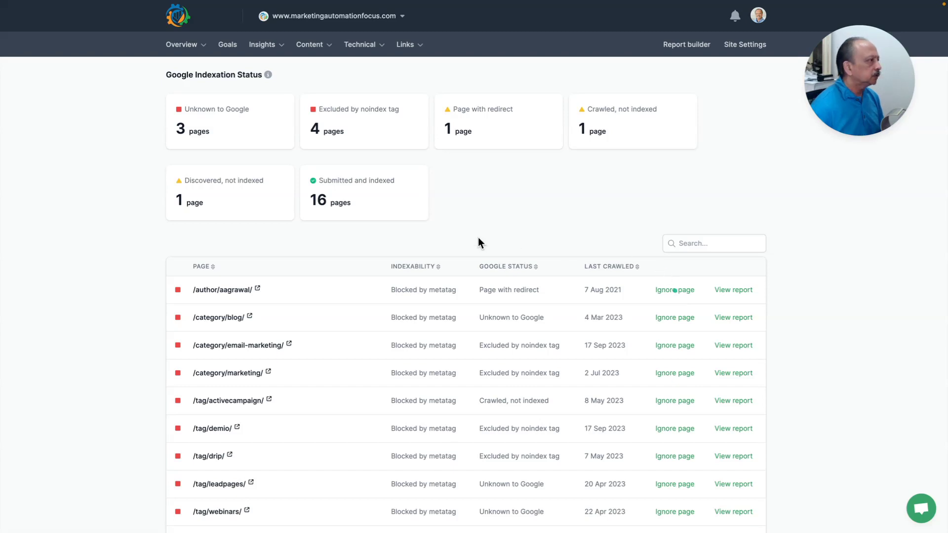
Return to the site's home dashboard and skim its sections from the SEO to-do list to the site structure
scroll(188, 212, up, 6)
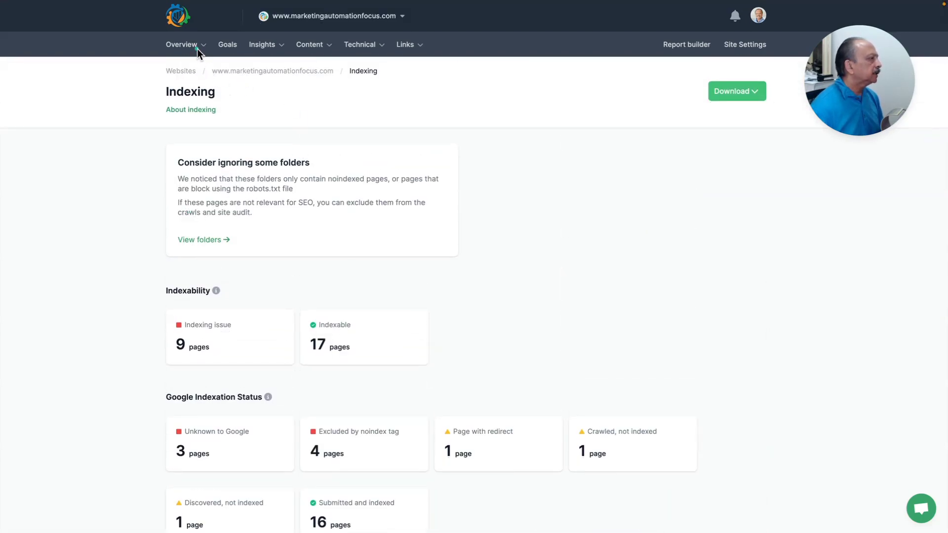
mouse_move(185, 49)
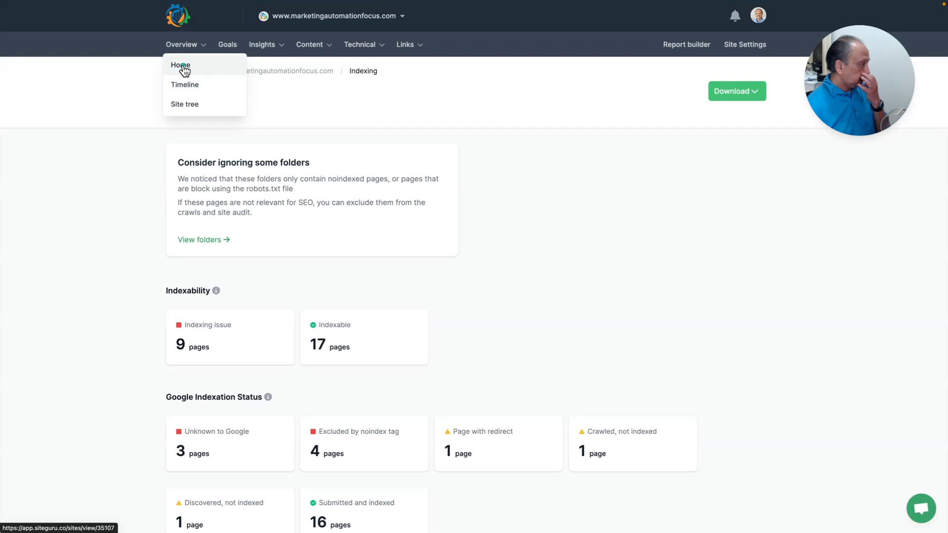
click(183, 67)
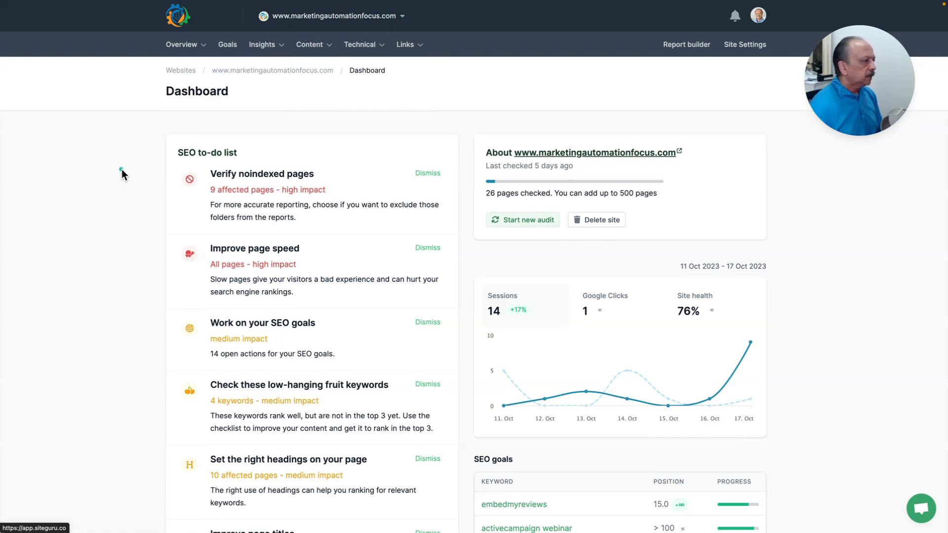
scroll(122, 170, down, 2)
scroll(122, 169, down, 5)
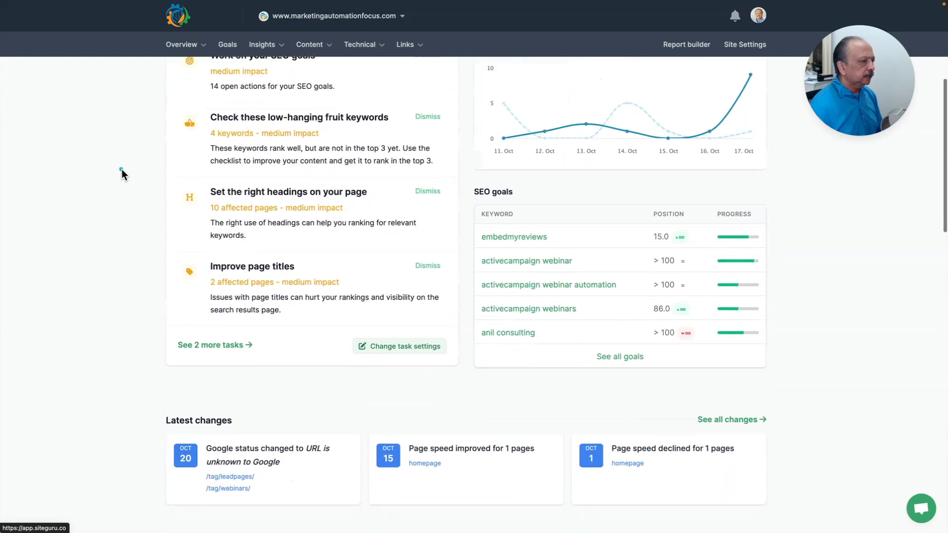
scroll(122, 169, down, 3)
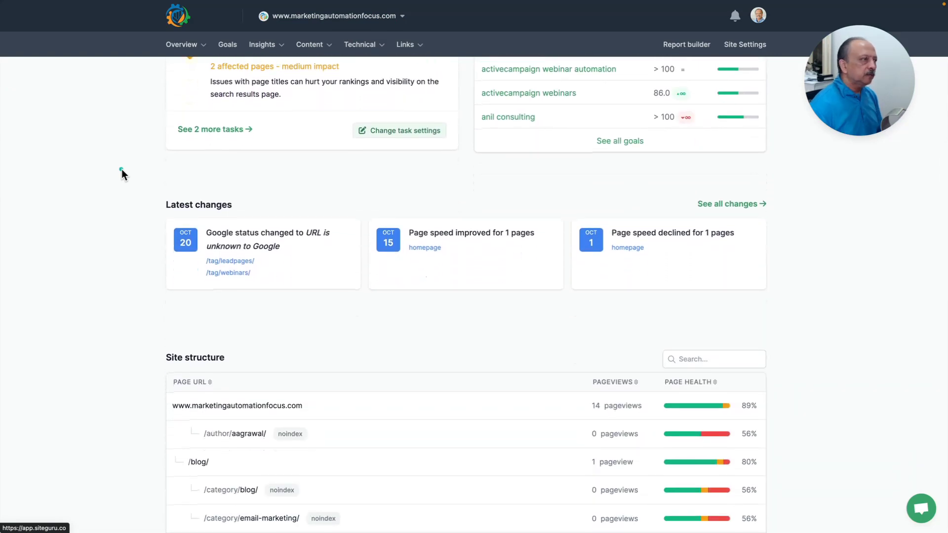
scroll(121, 169, up, 2)
scroll(121, 169, up, 5)
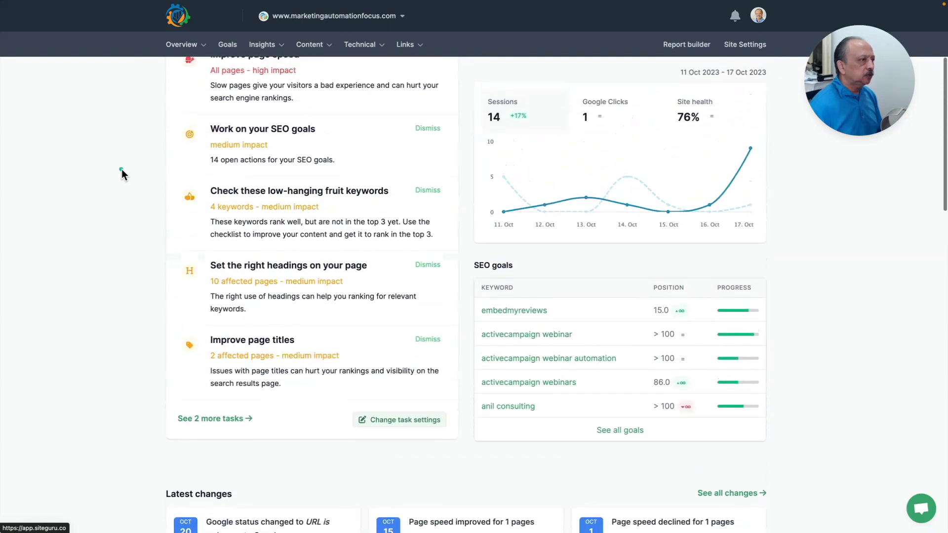
scroll(122, 169, up, 3)
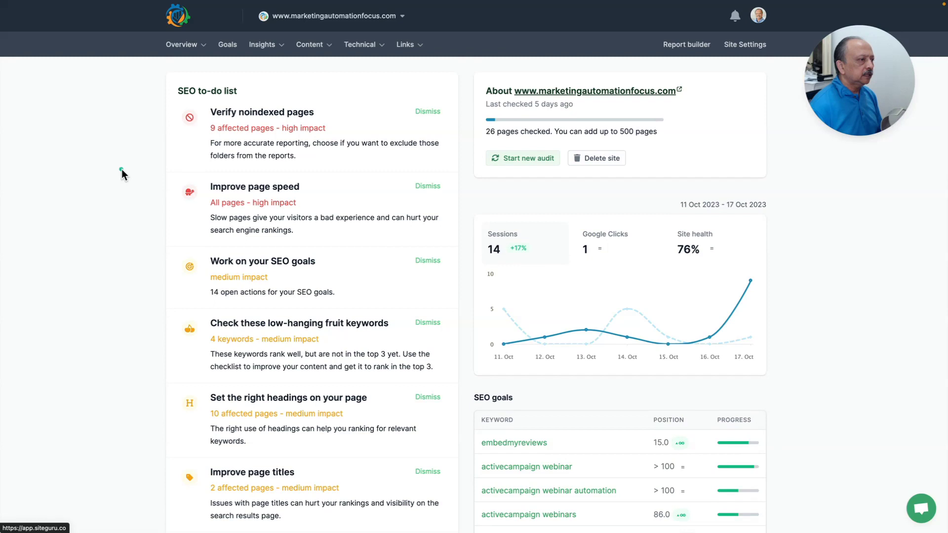
Examine the dashboard's SEO to-do tasks, traffic chart and SEO goals, followed by the latest changes and site structure
scroll(121, 168, down, 2)
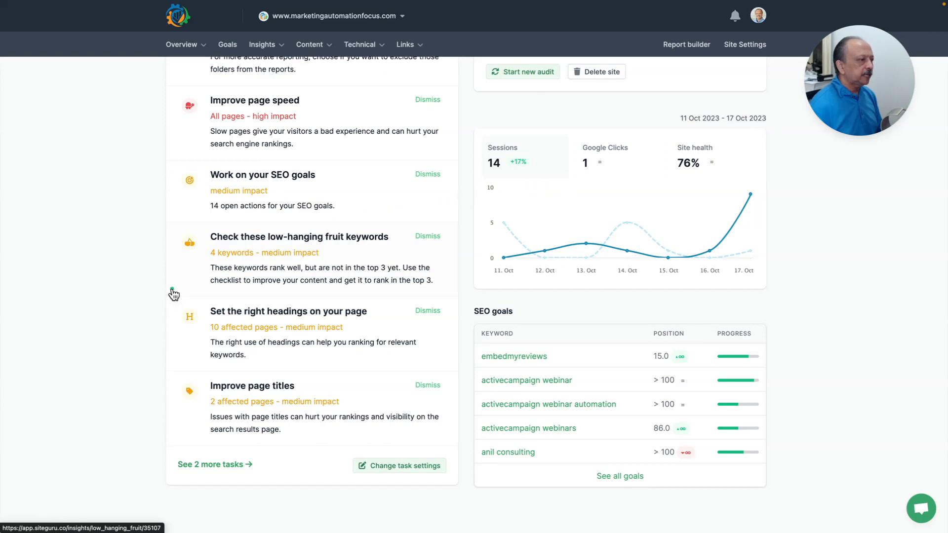
scroll(152, 304, down, 1)
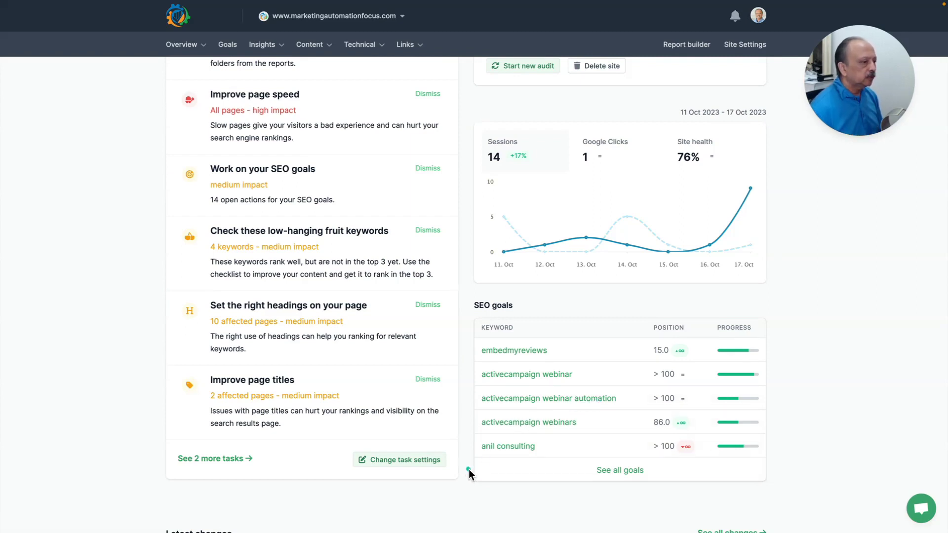
scroll(469, 472, down, 1)
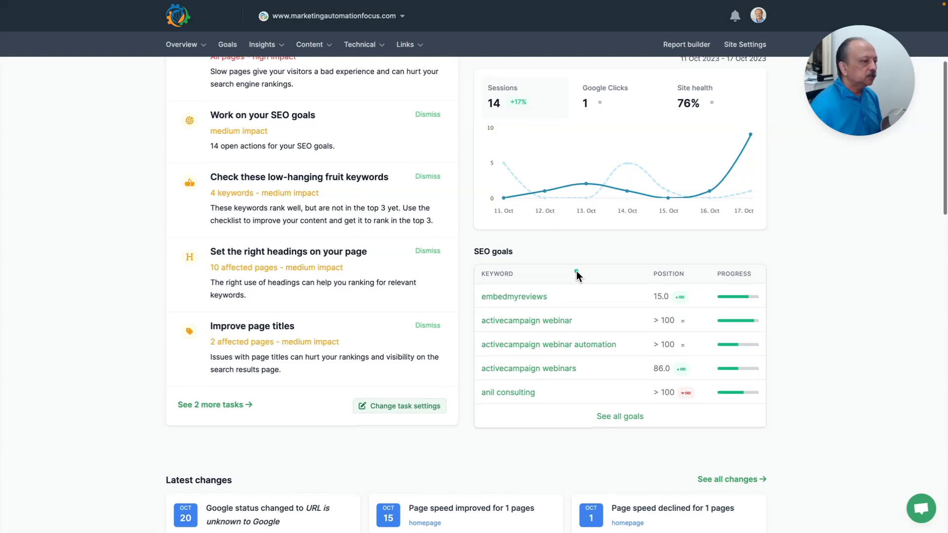
scroll(577, 276, down, 1)
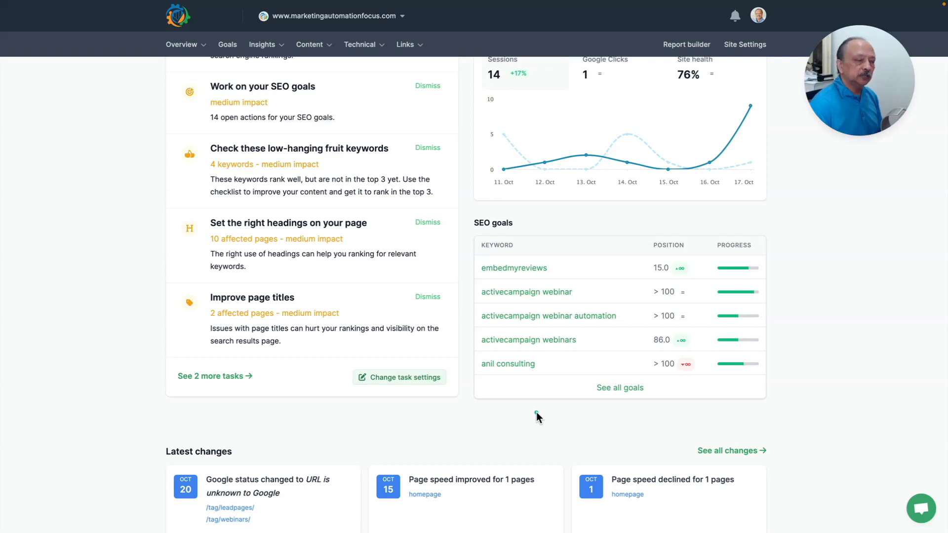
scroll(536, 412, down, 3)
scroll(537, 417, down, 3)
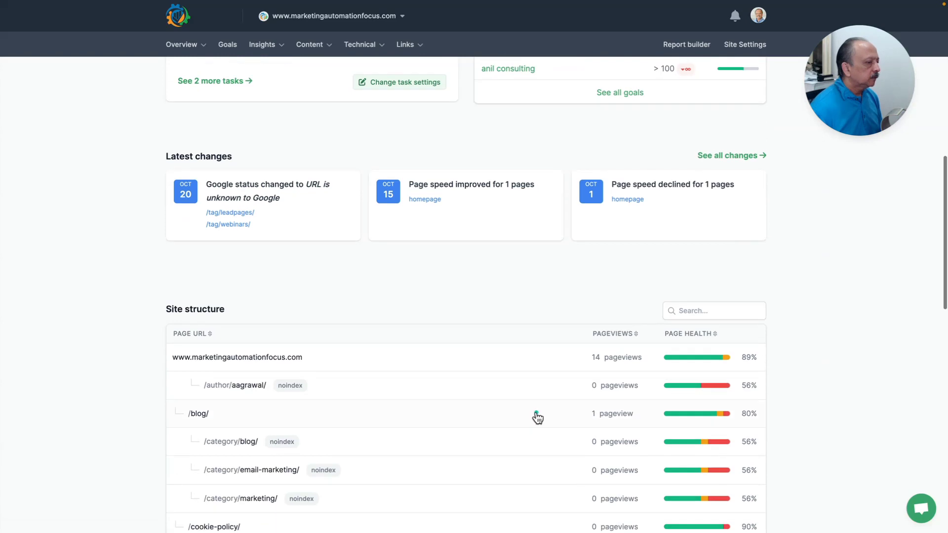
scroll(537, 417, down, 3)
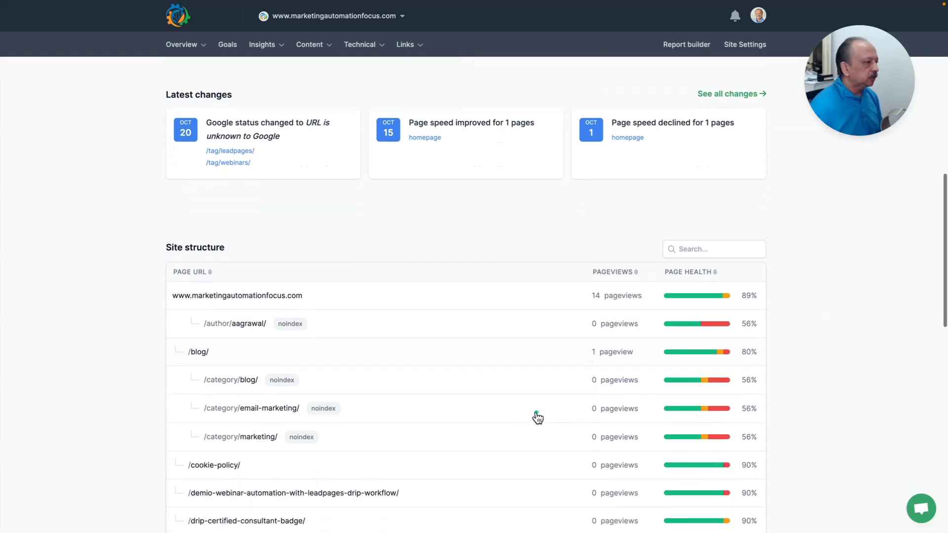
Examine the dashboard's site structure table with its page URLs, pageviews and page health, ending back at the SEO to-do list
scroll(537, 418, down, 1)
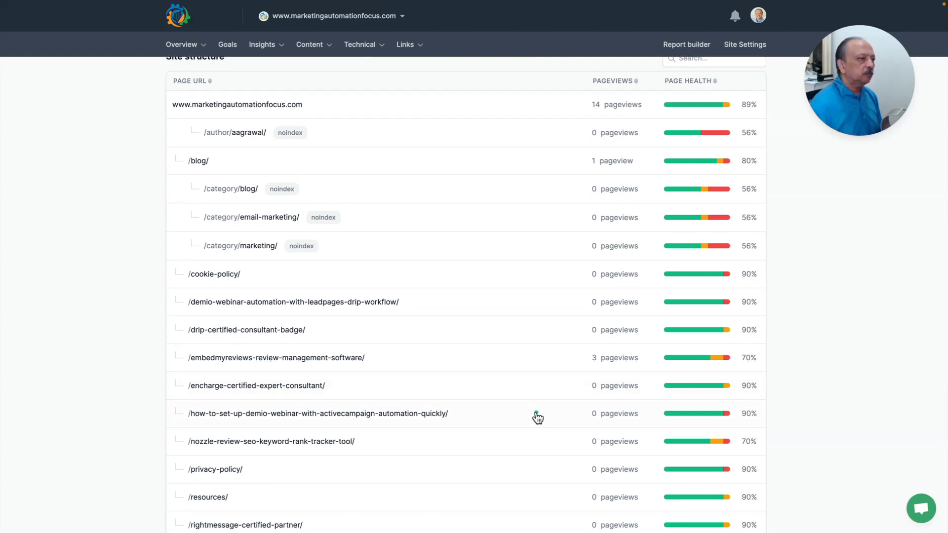
scroll(537, 418, down, 2)
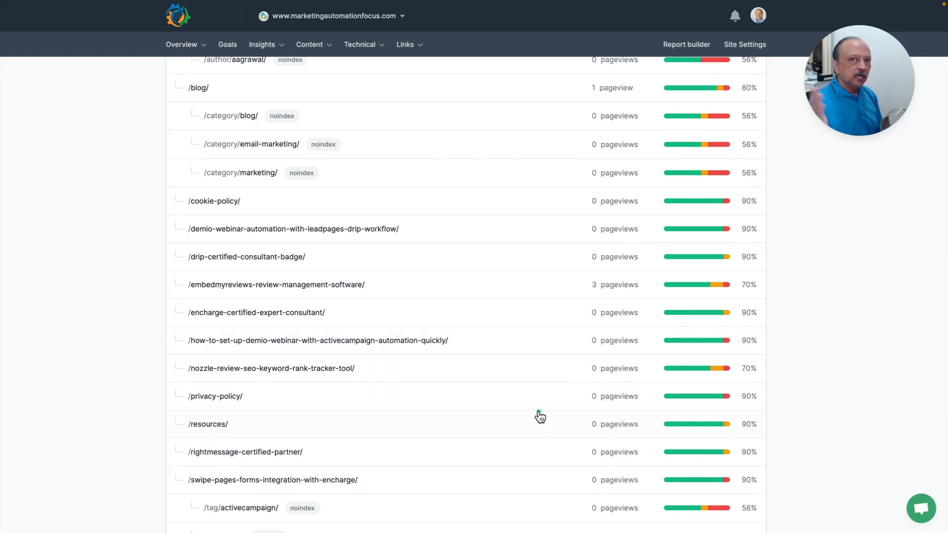
scroll(540, 418, up, 1)
scroll(540, 417, down, 6)
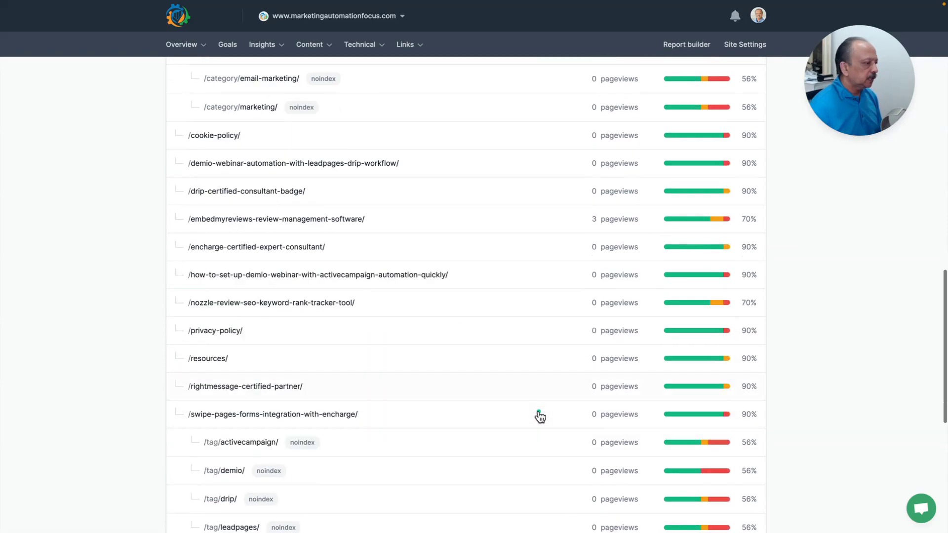
scroll(540, 417, down, 2)
scroll(540, 417, up, 6)
scroll(539, 417, down, 7)
scroll(540, 417, up, 1)
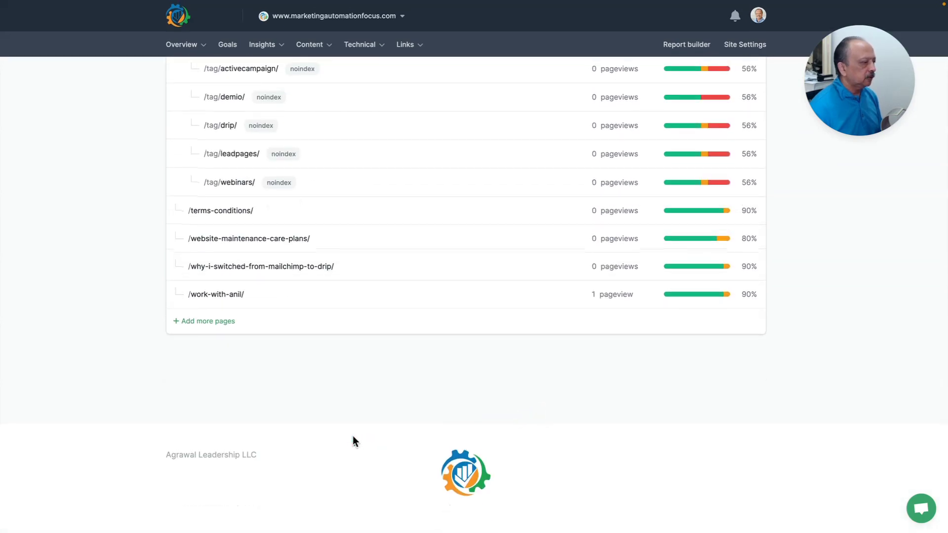
scroll(469, 385, up, 20)
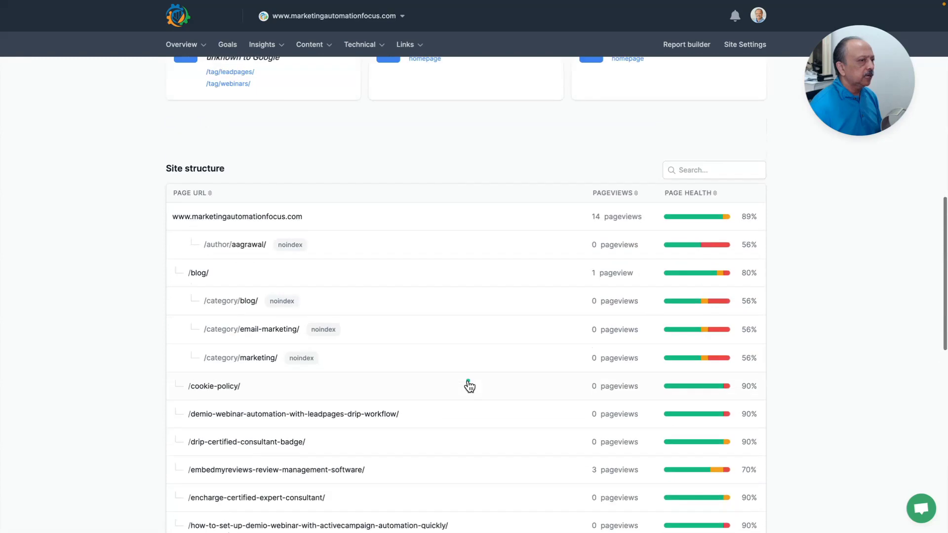
scroll(468, 384, up, 3)
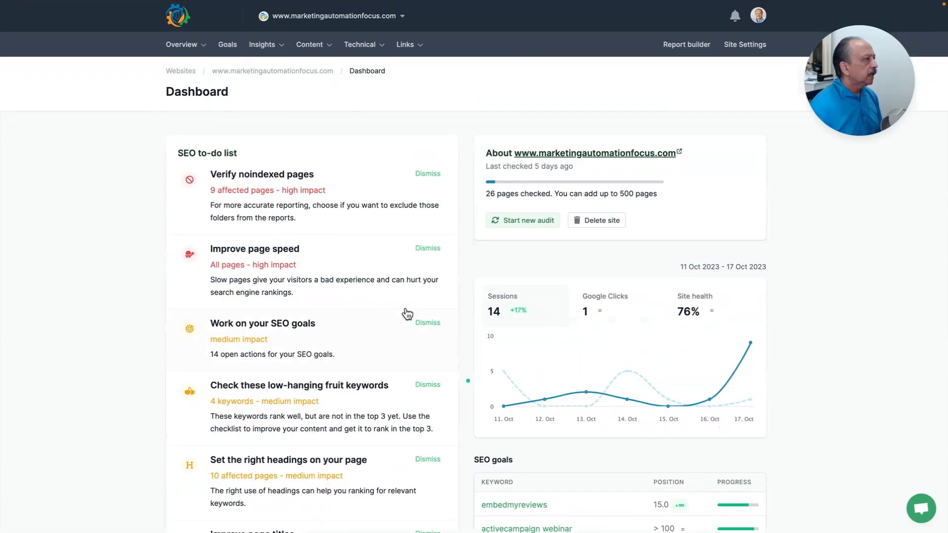
Review the Timeline's site health chart and dated change history, and open the Site tree report
mouse_move(199, 43)
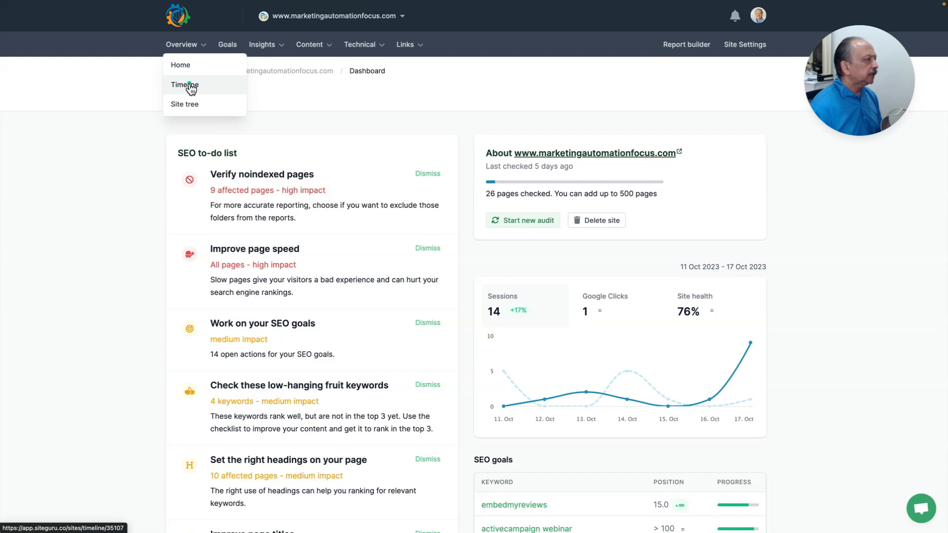
click(191, 87)
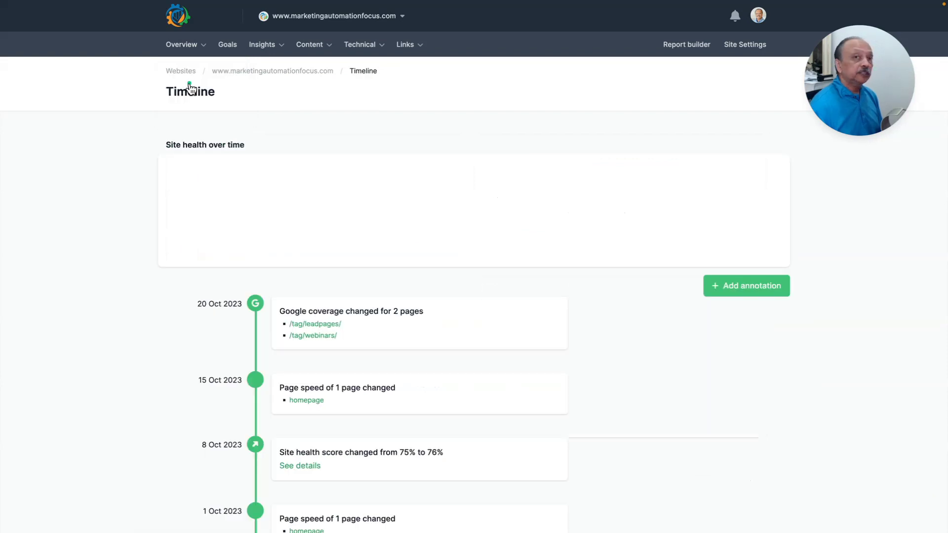
scroll(124, 210, down, 4)
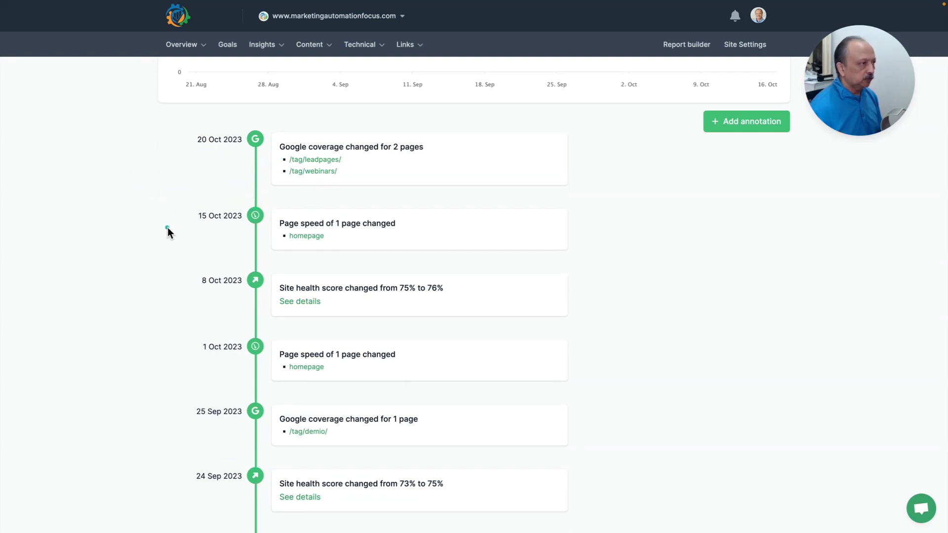
scroll(167, 228, up, 4)
scroll(168, 232, up, 1)
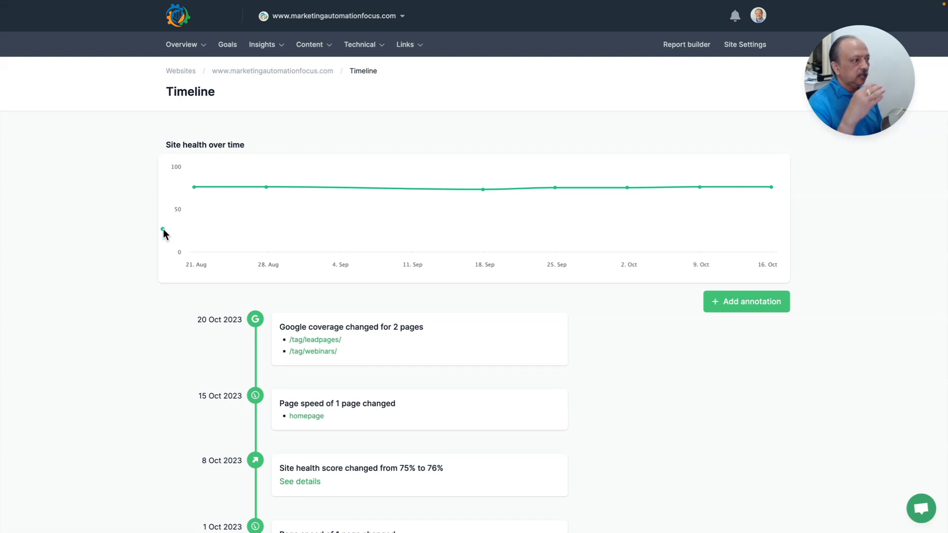
scroll(162, 229, down, 1)
scroll(162, 229, up, 1)
mouse_move(183, 51)
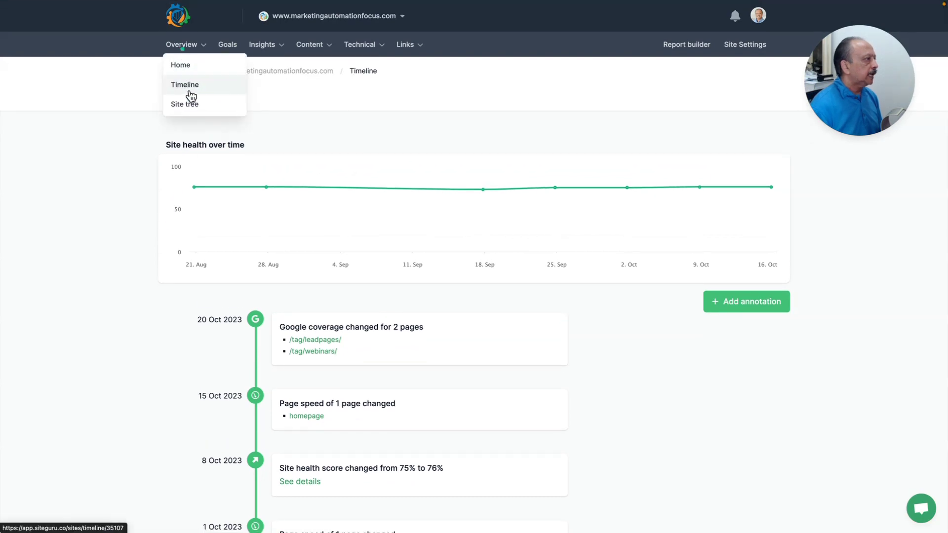
click(188, 105)
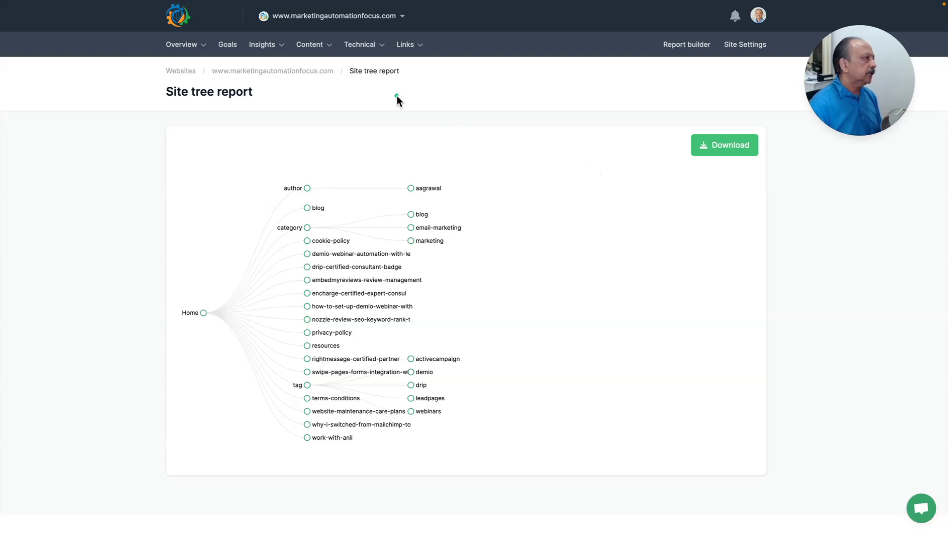
Open the SEO goals overview and examine each keyword's progress, target and current position, open actions and status
click(230, 49)
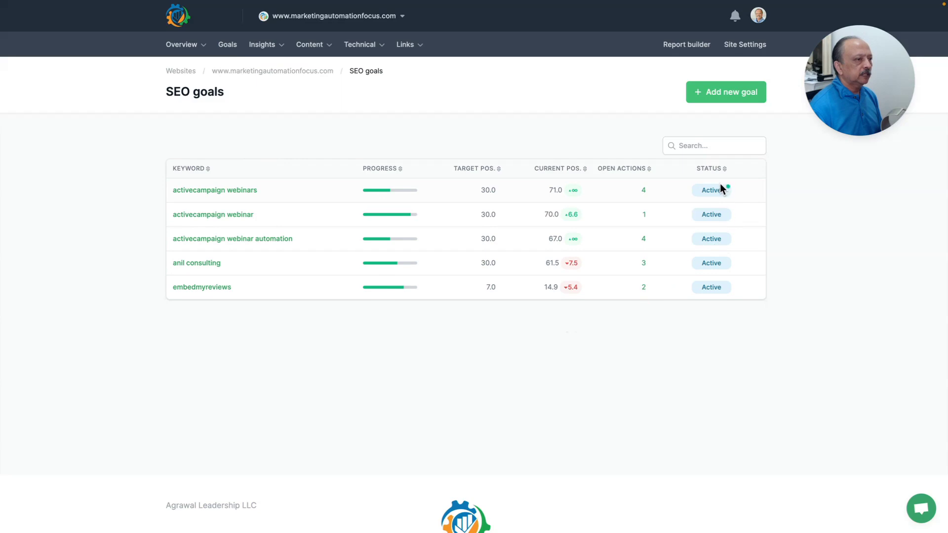
drag(635, 192, 591, 191)
mouse_move(424, 197)
mouse_down()
mouse_move(325, 193)
mouse_move(354, 192)
mouse_up()
drag(619, 177, 619, 177)
drag(629, 218, 636, 243)
click(638, 273)
click(504, 297)
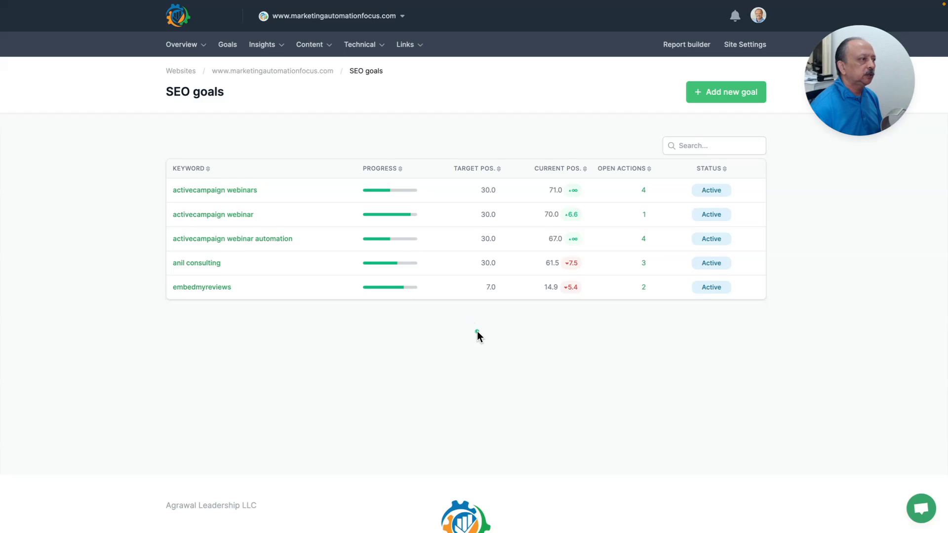
Open the open actions of the "activecampaign webinars" goal and review its results, target page, next actions and completed actions
click(645, 191)
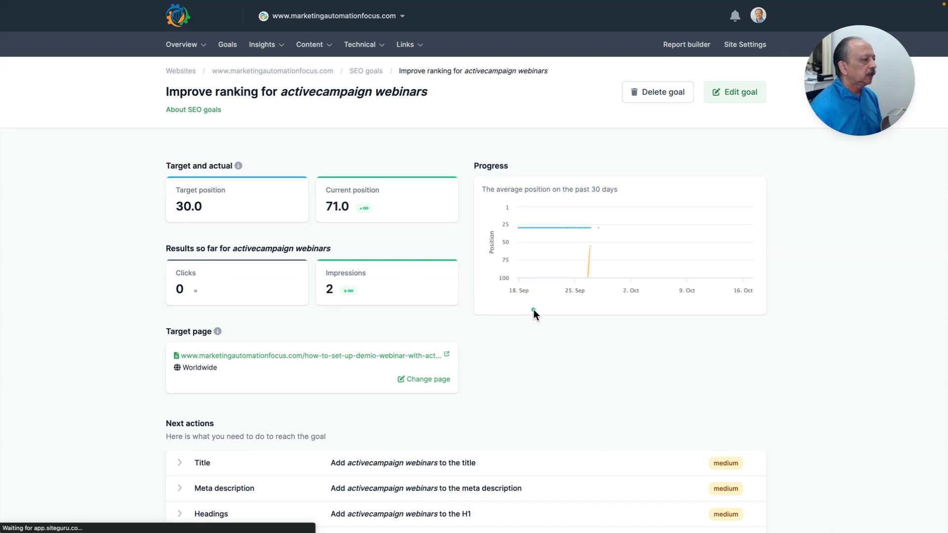
scroll(533, 309, down, 3)
scroll(533, 309, down, 1)
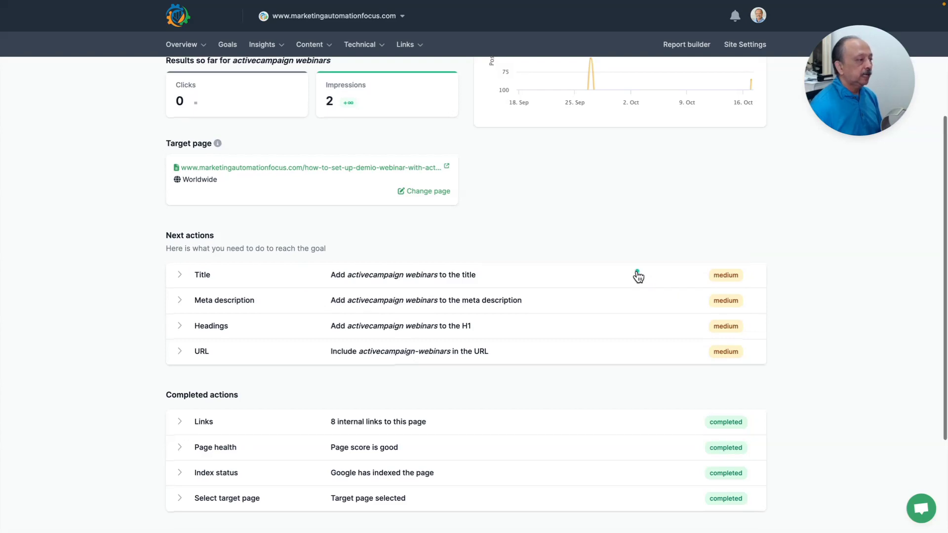
scroll(637, 276, down, 1)
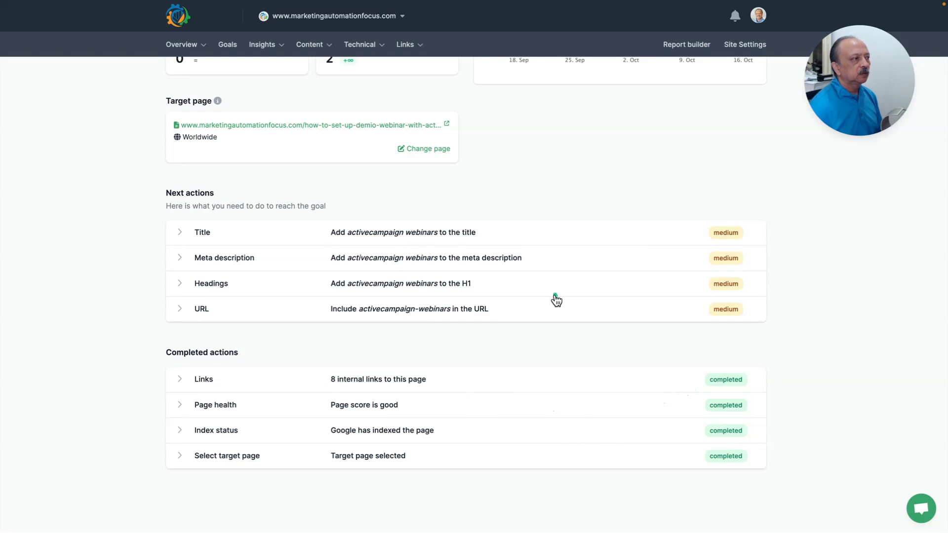
scroll(555, 298, up, 2)
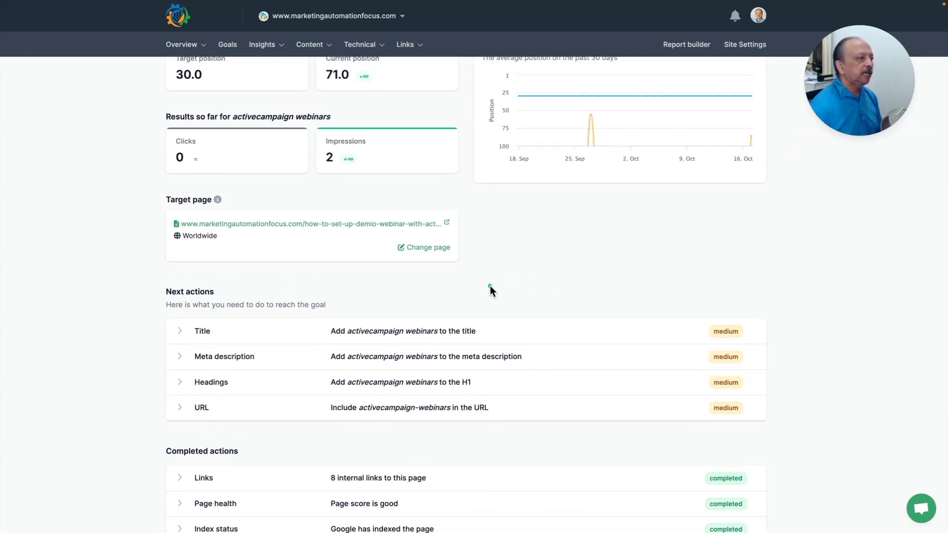
scroll(488, 285, up, 3)
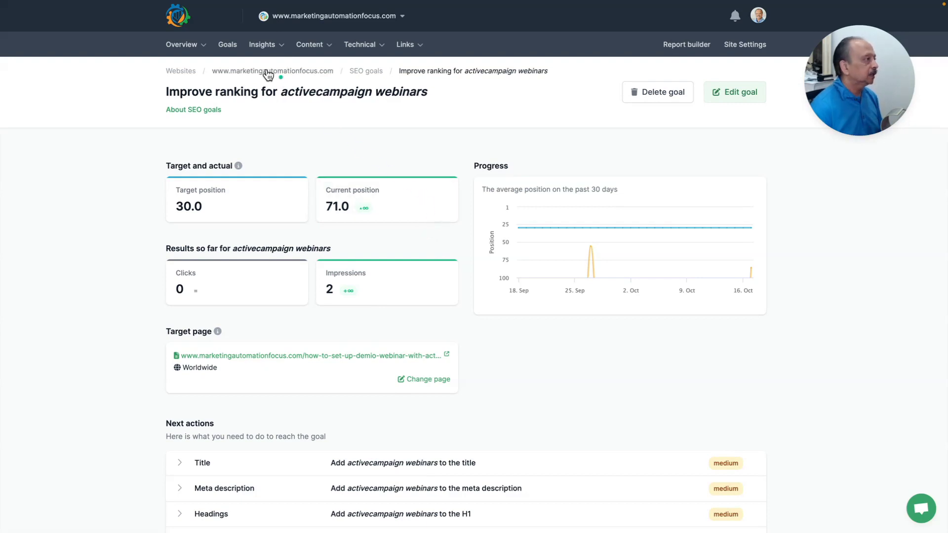
Open the Keywords insights report and show only the tracked keywords
mouse_move(263, 47)
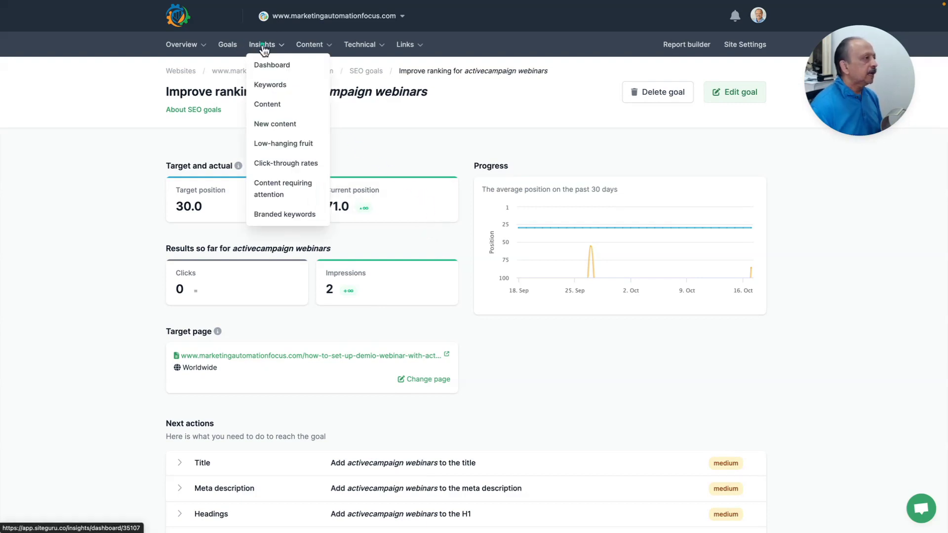
click(268, 87)
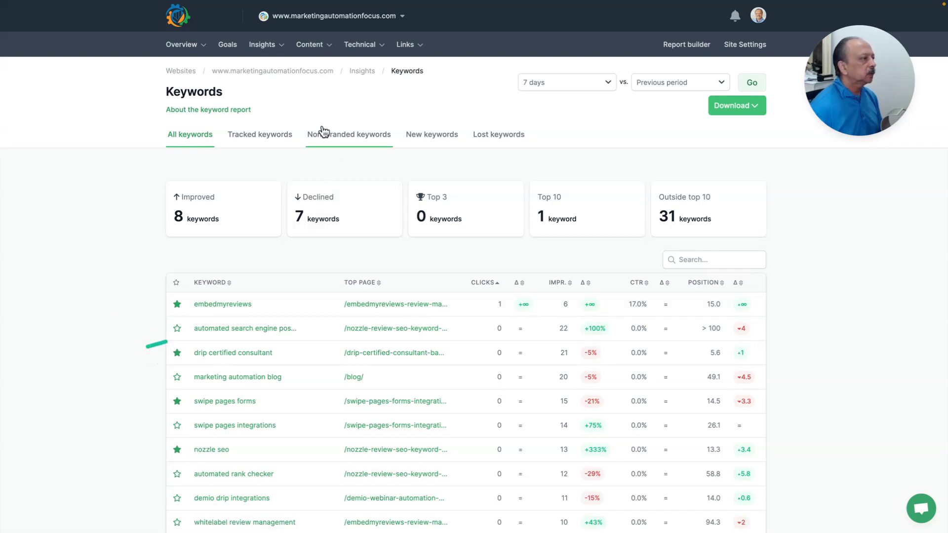
click(268, 140)
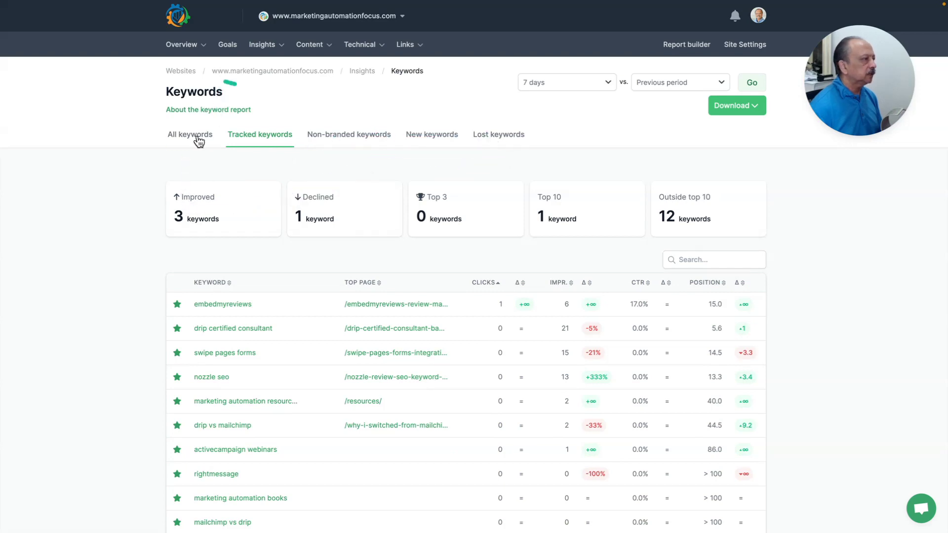
Open the Low-hanging fruit insights report, review its keywords and checklists, and look over the remaining insights reports
click(262, 45)
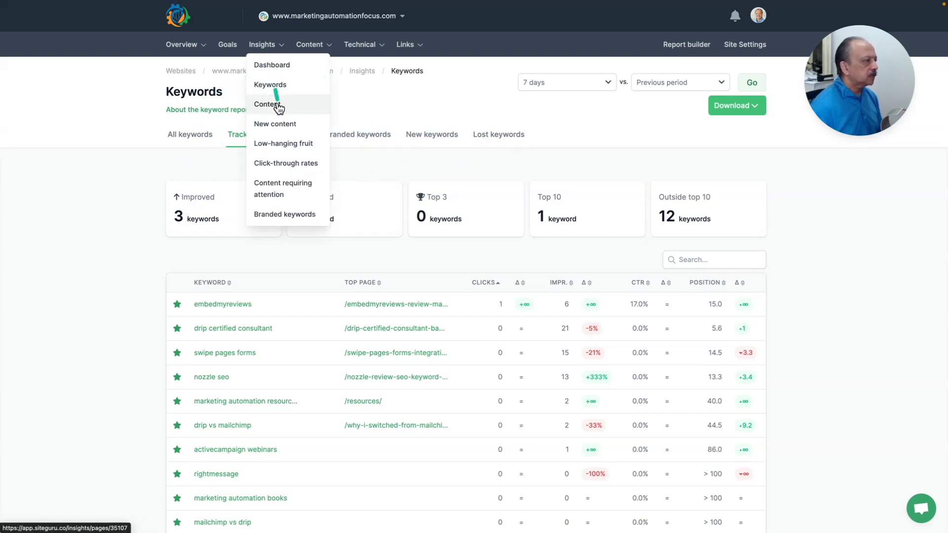
click(277, 145)
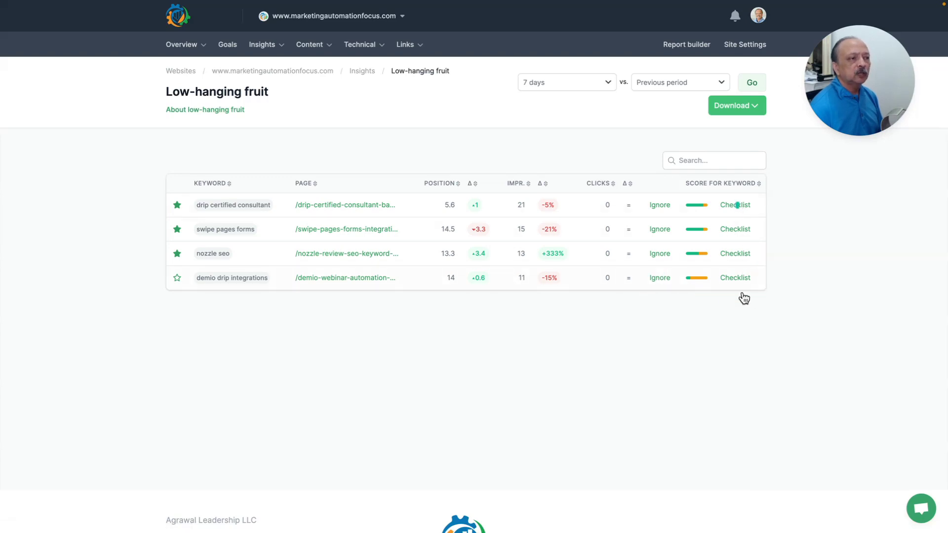
mouse_move(280, 52)
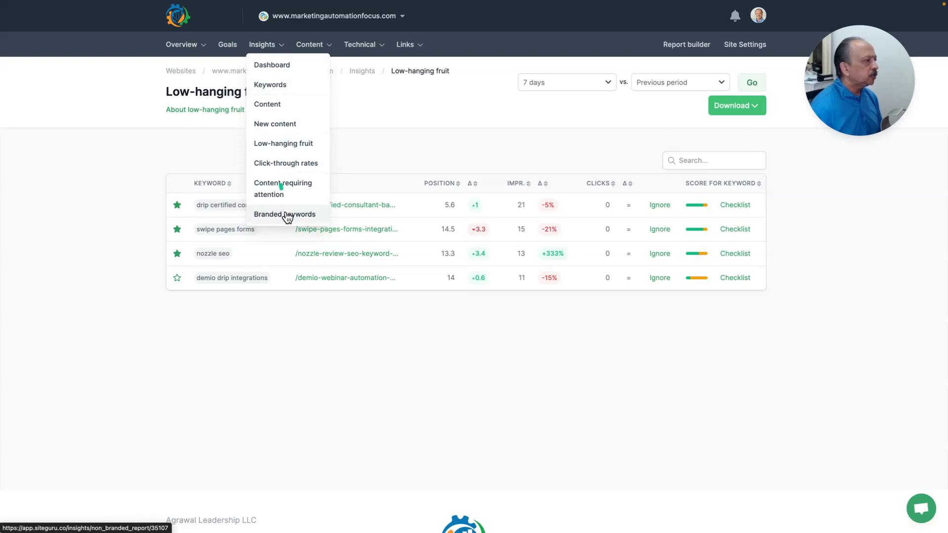
Open the Images and alt texts content report and skim its page table for missing alt texts
mouse_move(318, 49)
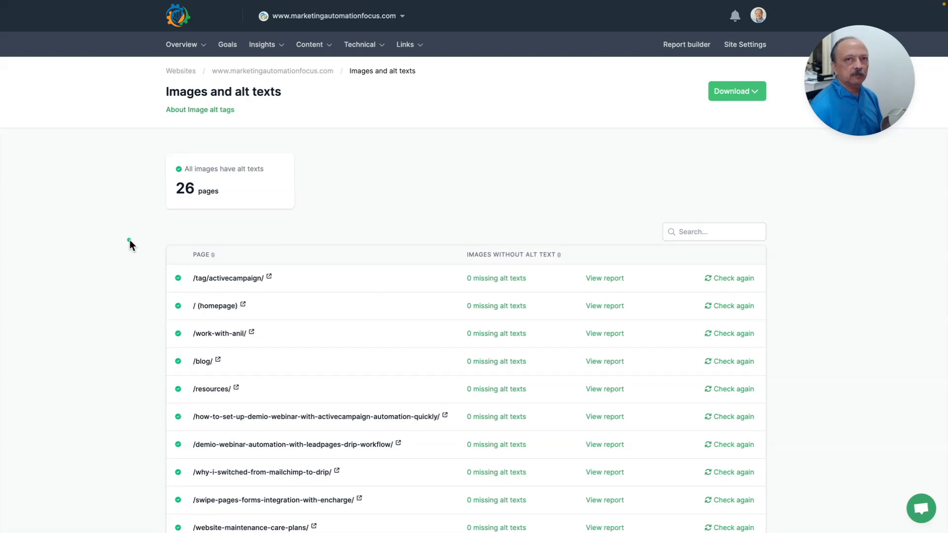
scroll(129, 241, down, 2)
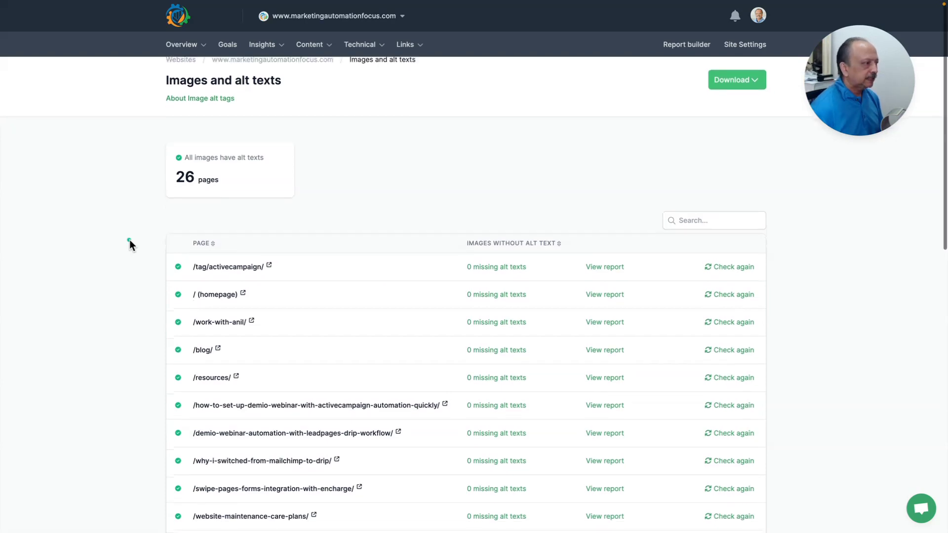
scroll(129, 239, down, 1)
scroll(129, 239, up, 3)
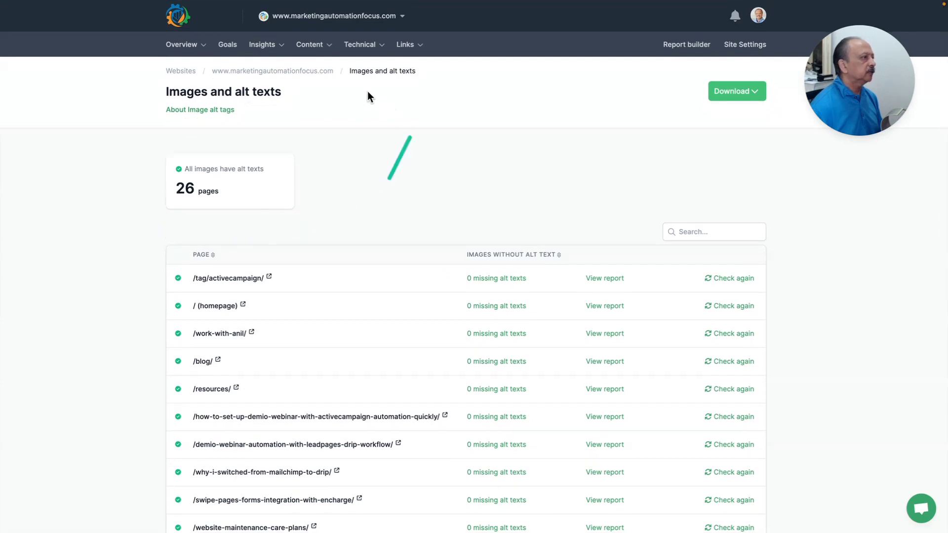
Open the Canonical URLs technical report and compare each page's canonical URL with its Google canonical status
click(370, 45)
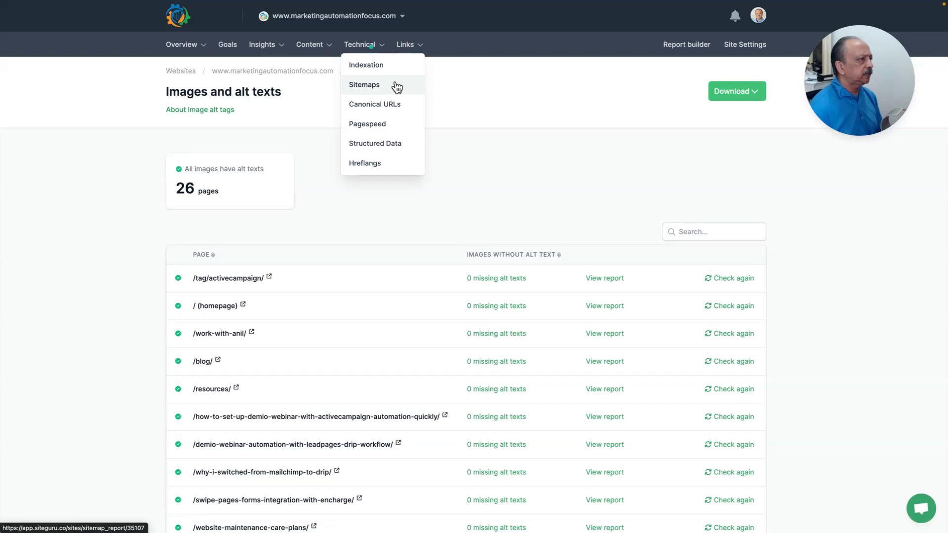
click(385, 101)
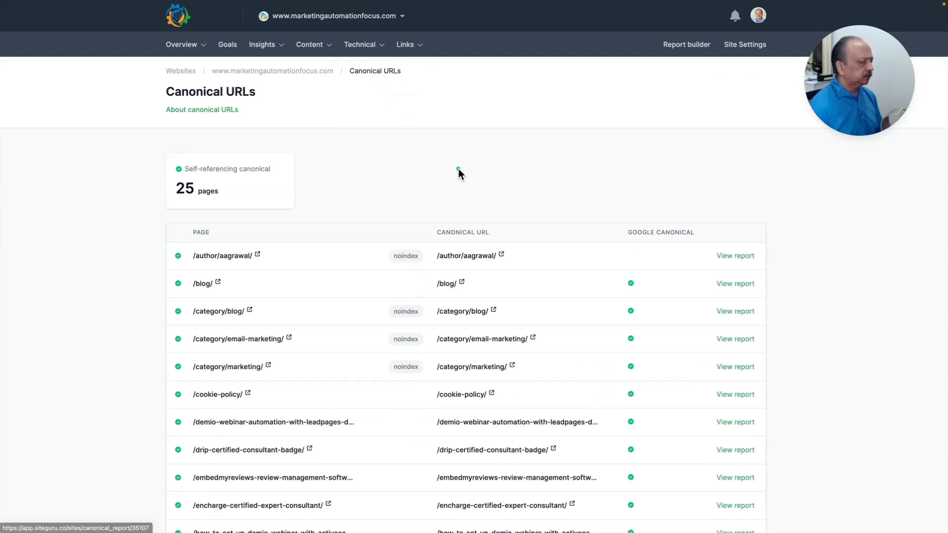
click(458, 169)
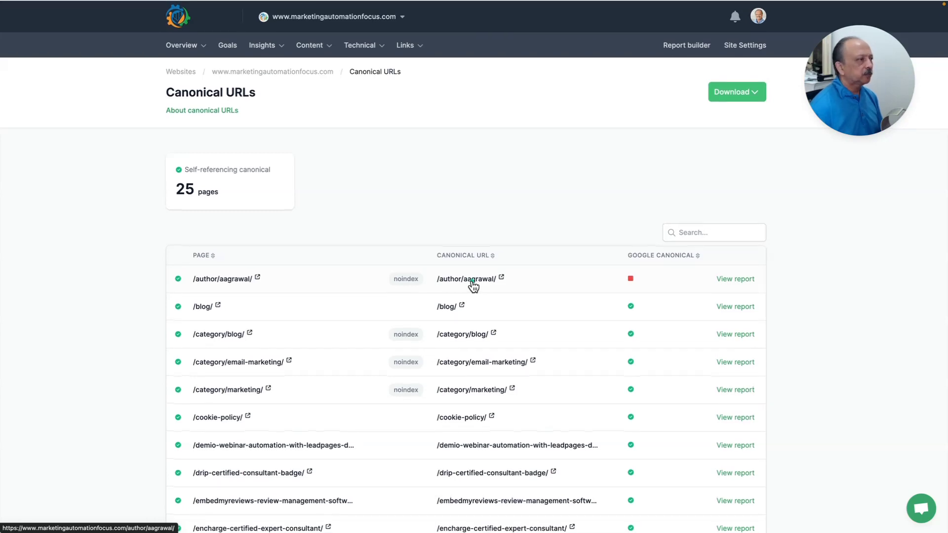
scroll(472, 282, down, 3)
scroll(472, 280, up, 3)
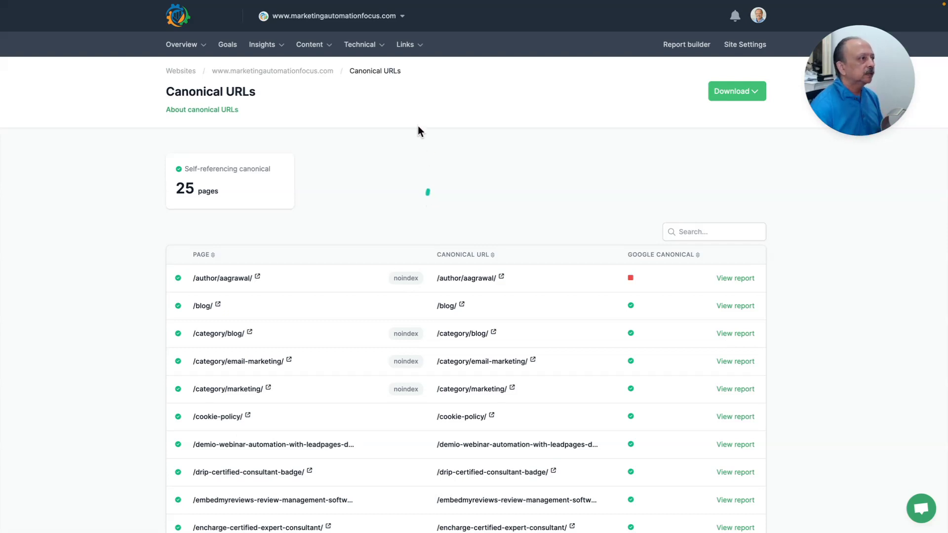
Check the Broken links report, and review the Internal links report for the number of internal links on each page
mouse_move(413, 49)
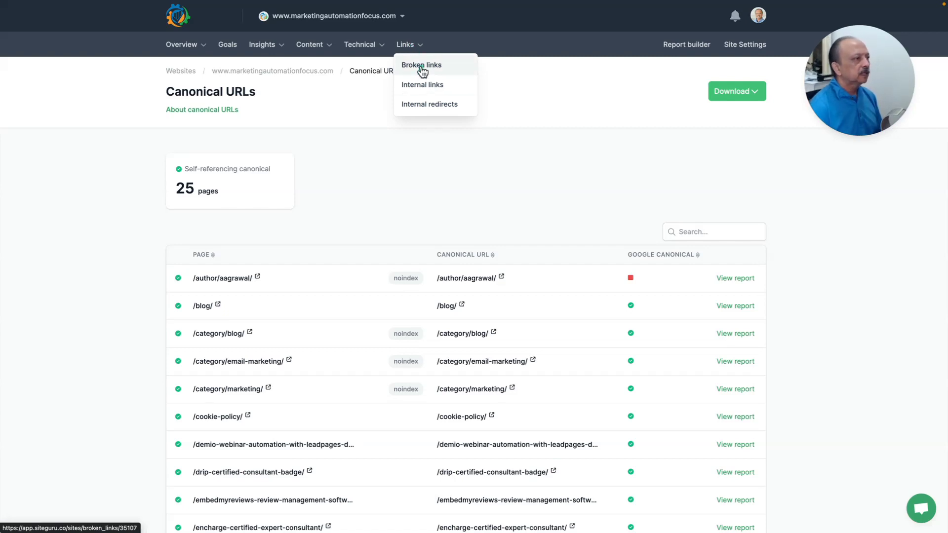
click(421, 66)
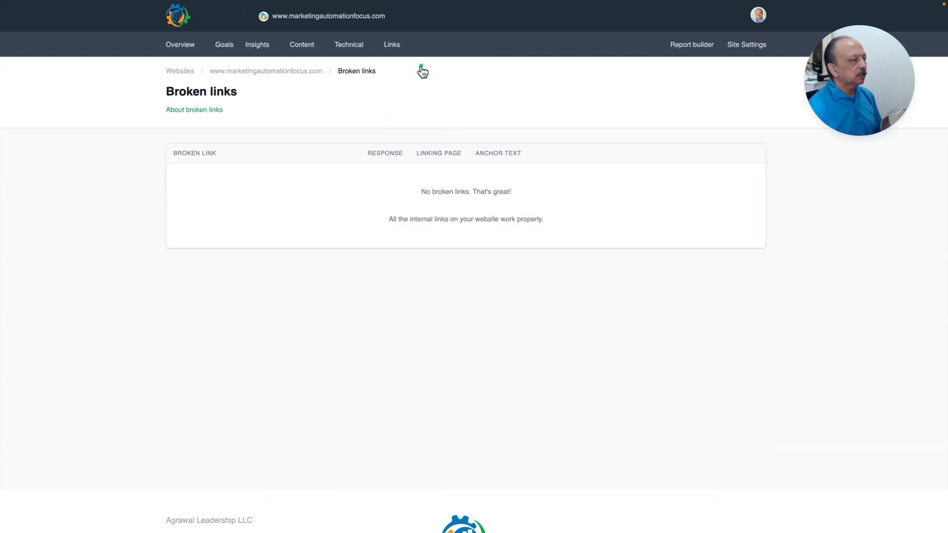
click(395, 46)
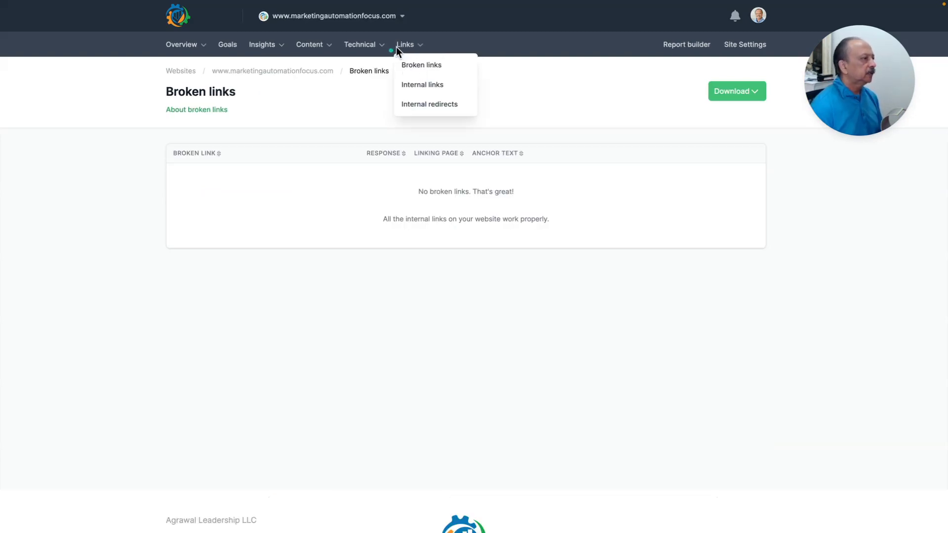
click(419, 86)
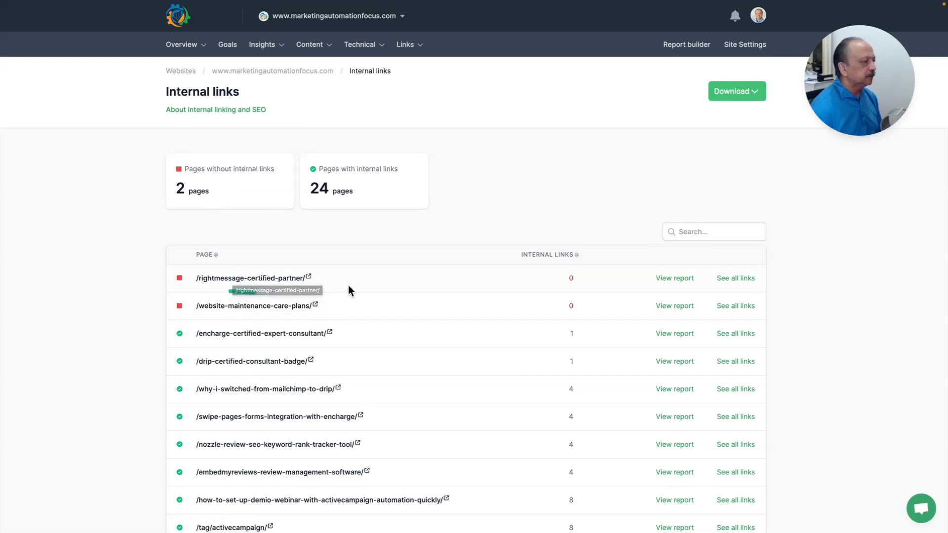
scroll(490, 227, down, 2)
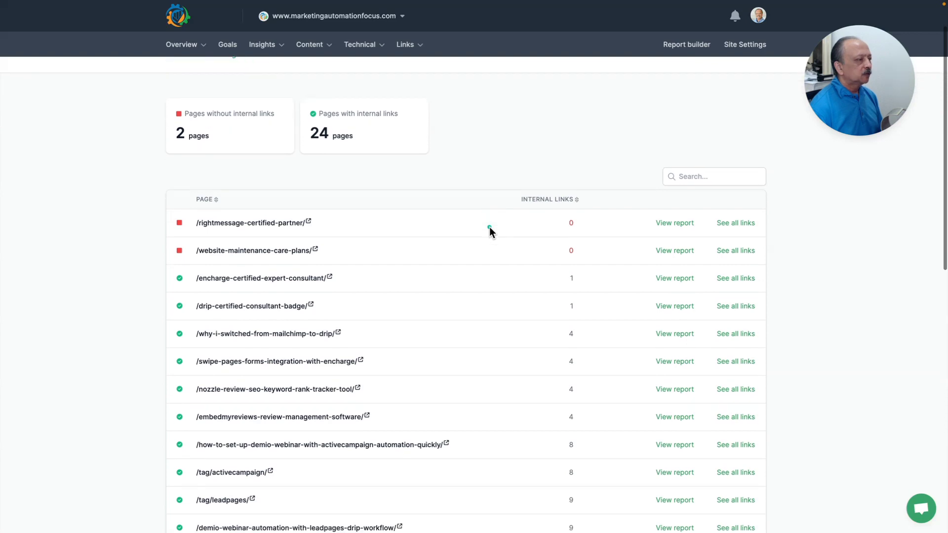
scroll(490, 226, up, 1)
scroll(490, 227, down, 3)
scroll(489, 227, up, 3)
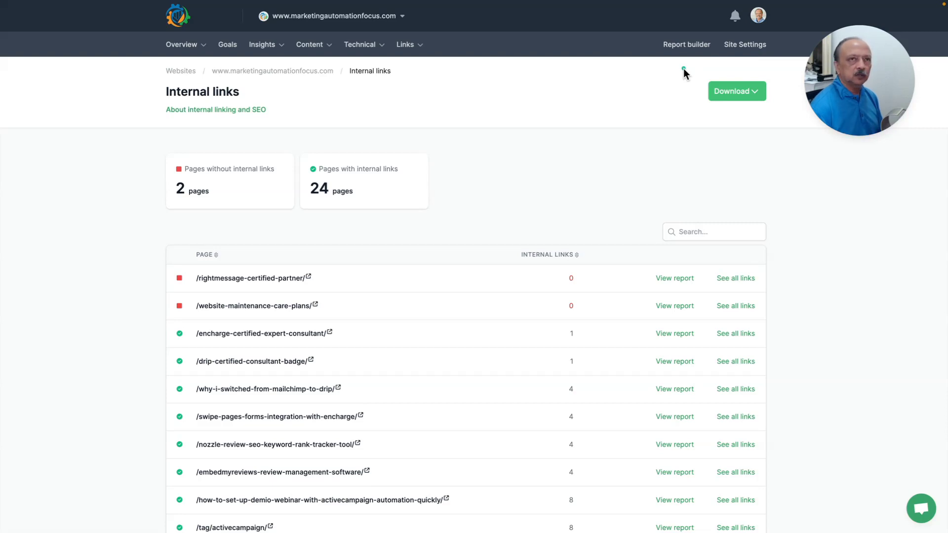
Open the report builder, view its scheduled reports and custom templates, and return to the manual reports to review the templates and existing reports
click(685, 48)
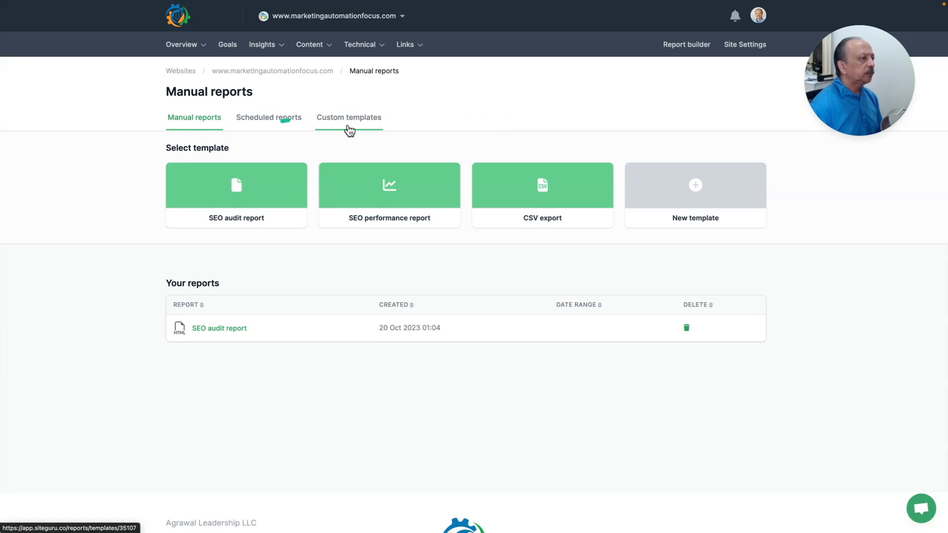
click(281, 124)
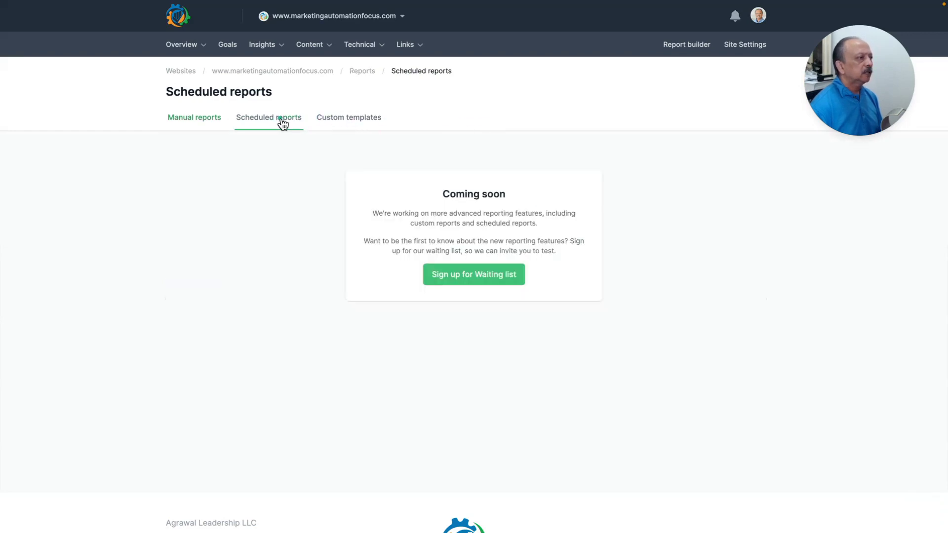
click(344, 123)
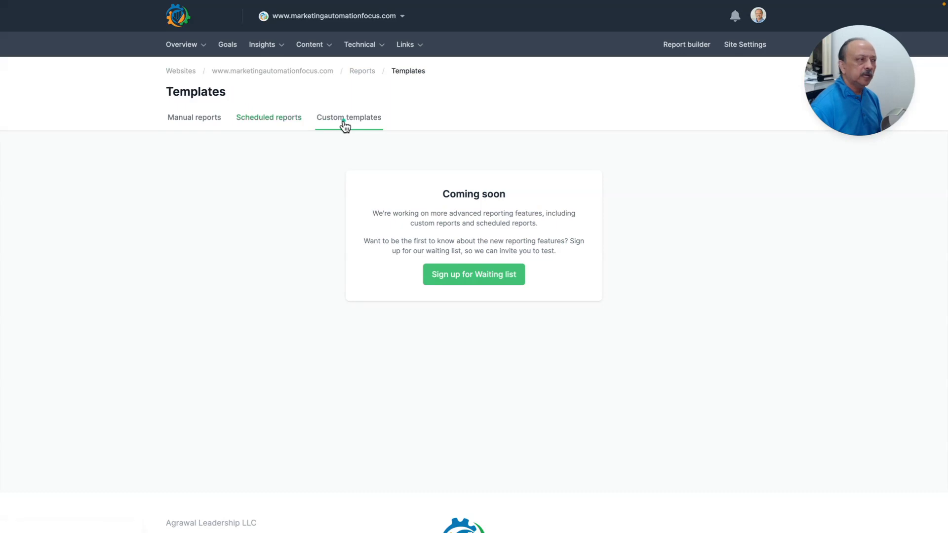
click(181, 126)
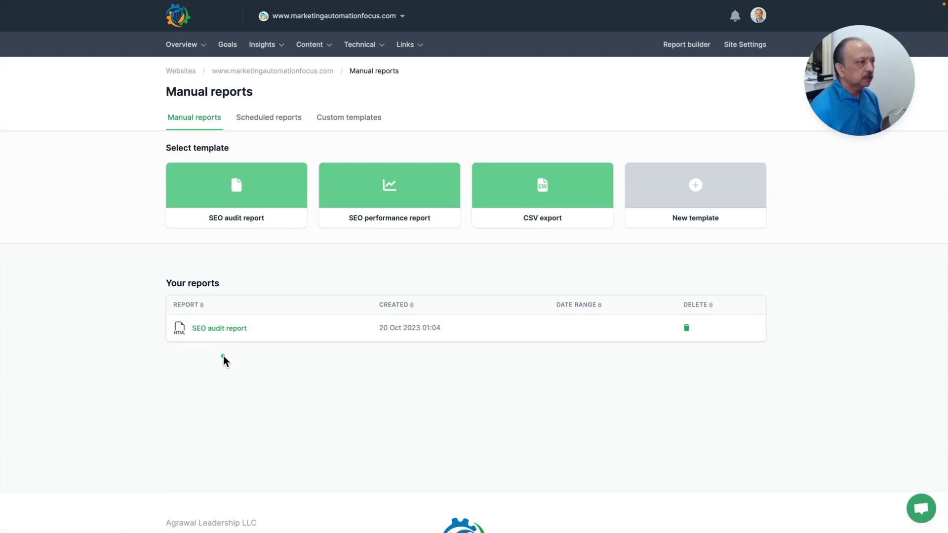
scroll(235, 363, down, 1)
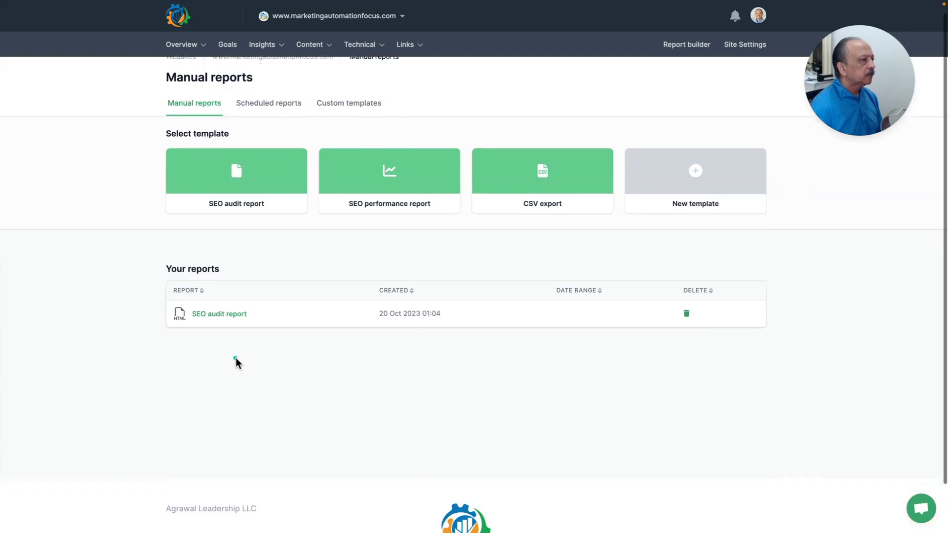
scroll(235, 363, up, 1)
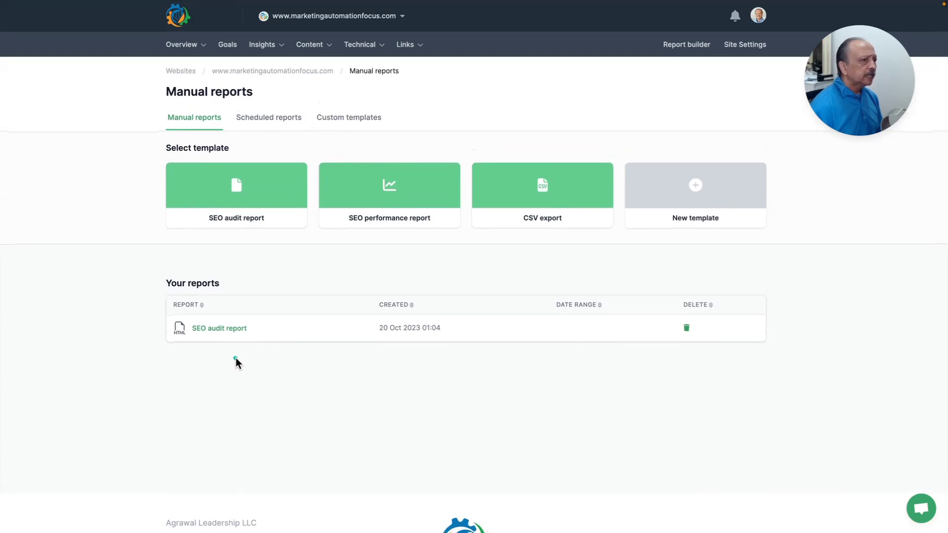